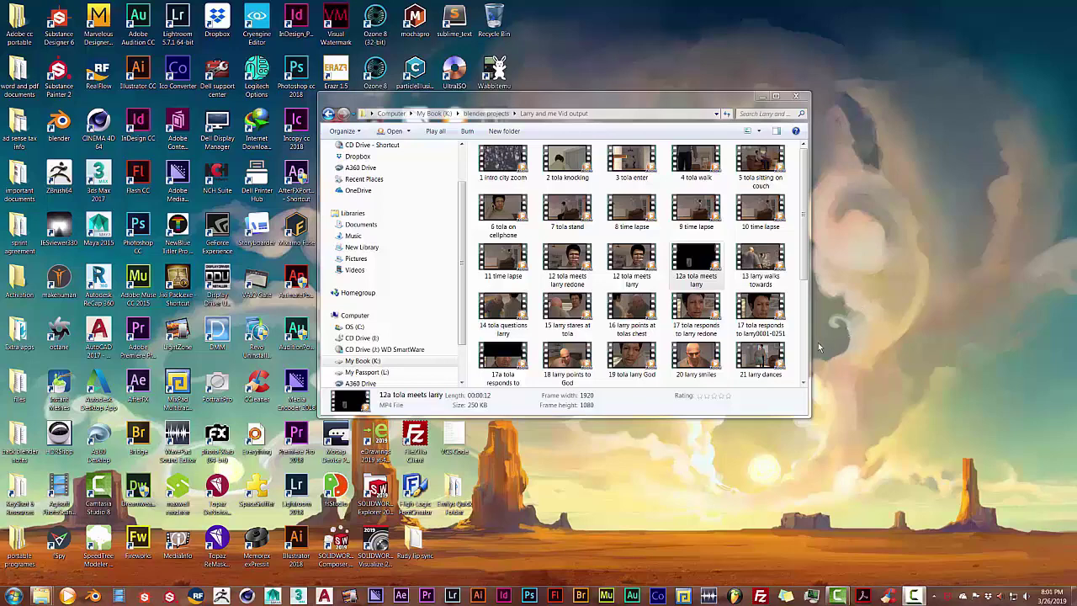
# Play the clip "12 tola meets larry" from the Larry and me Vid output folder enlarged, pause it and close it
pyautogui.click(635, 267)
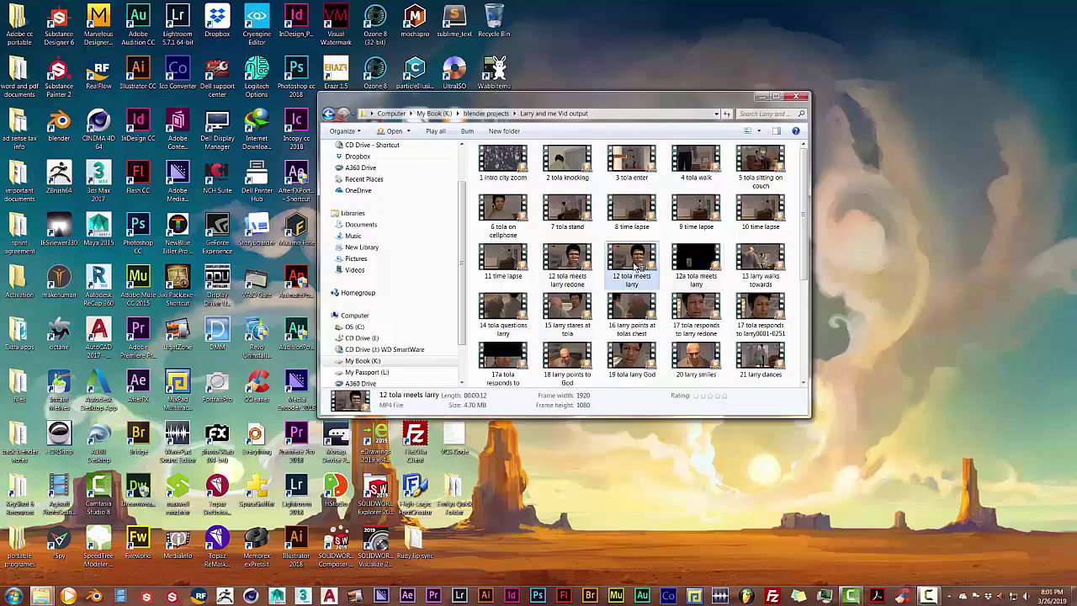
pyautogui.doubleClick(635, 268)
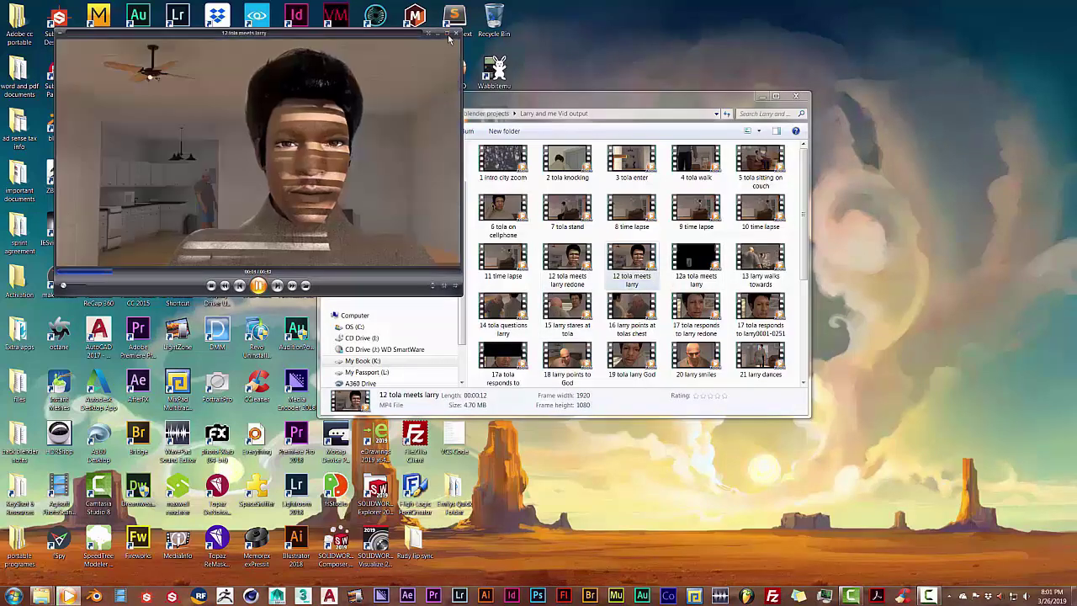
pyautogui.doubleClick(447, 34)
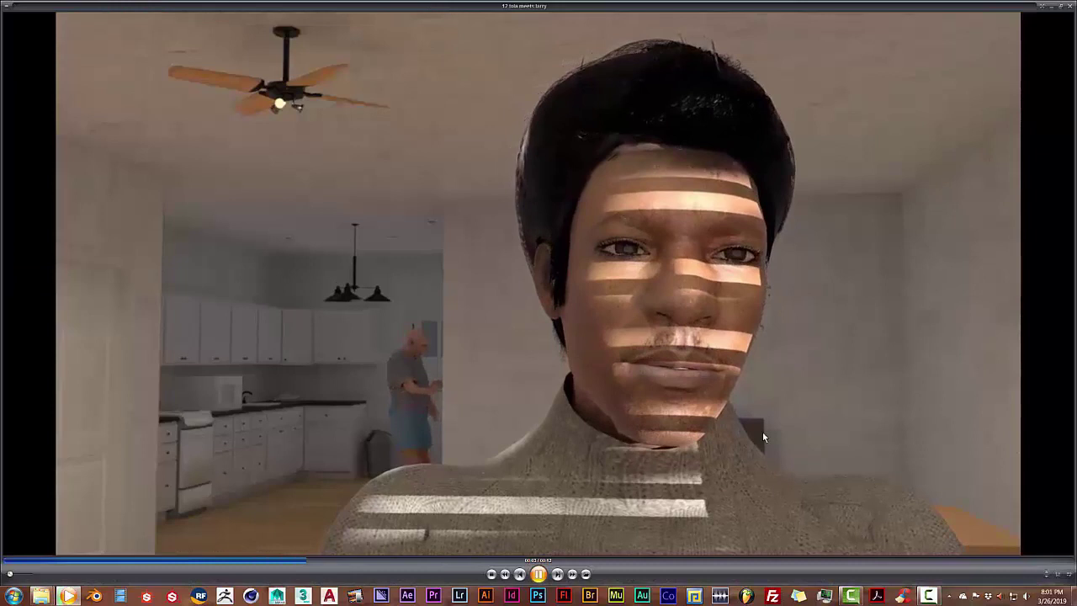
pyautogui.click(539, 574)
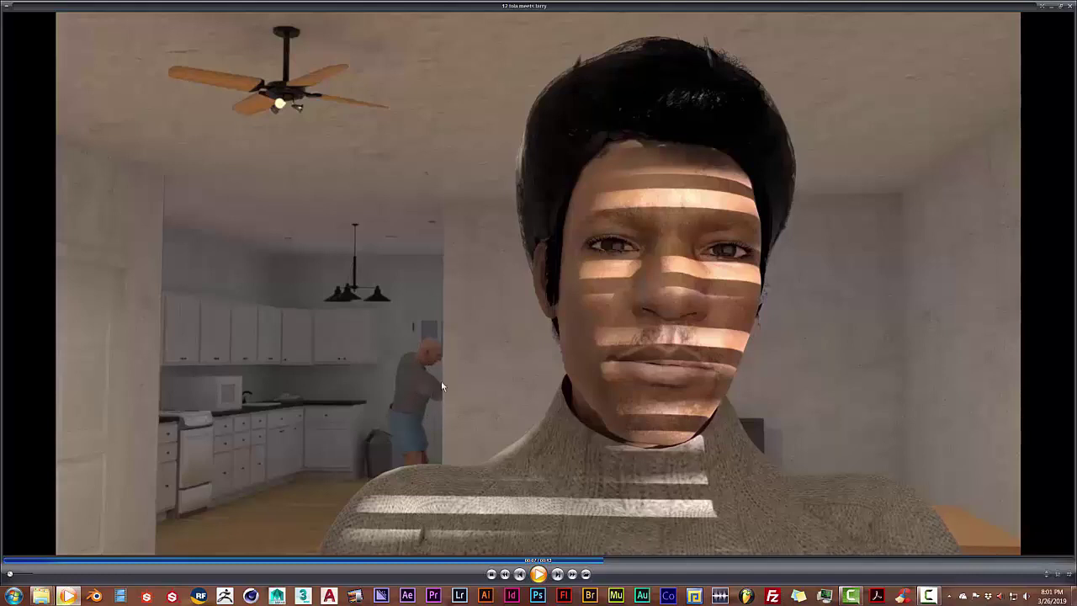
pyautogui.click(1070, 7)
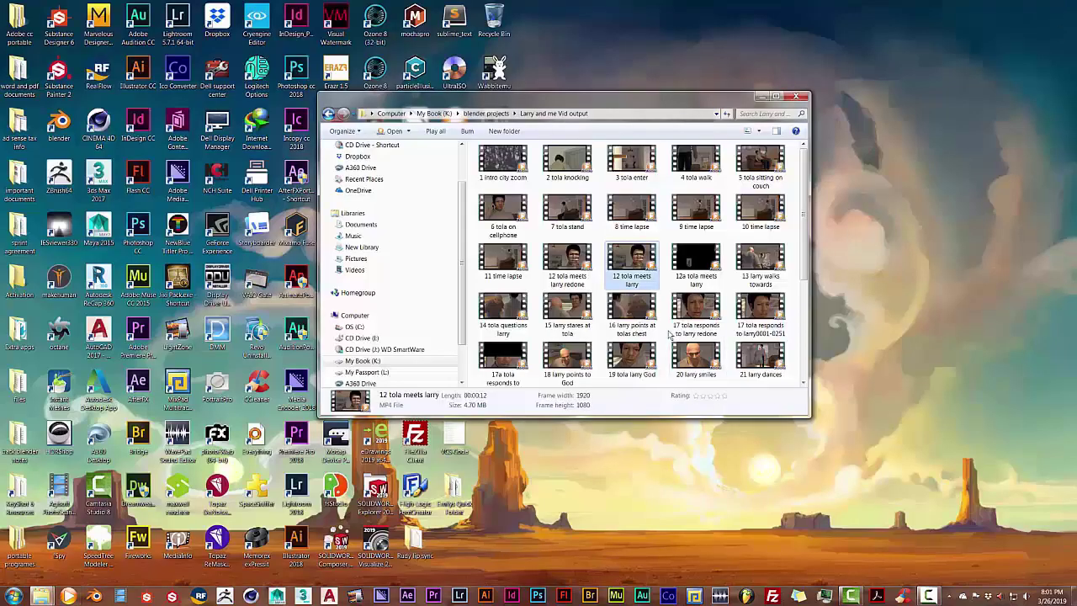
# Play the clip "12a tola meets larry" from the same folder to view the partially rendered footage
pyautogui.doubleClick(697, 256)
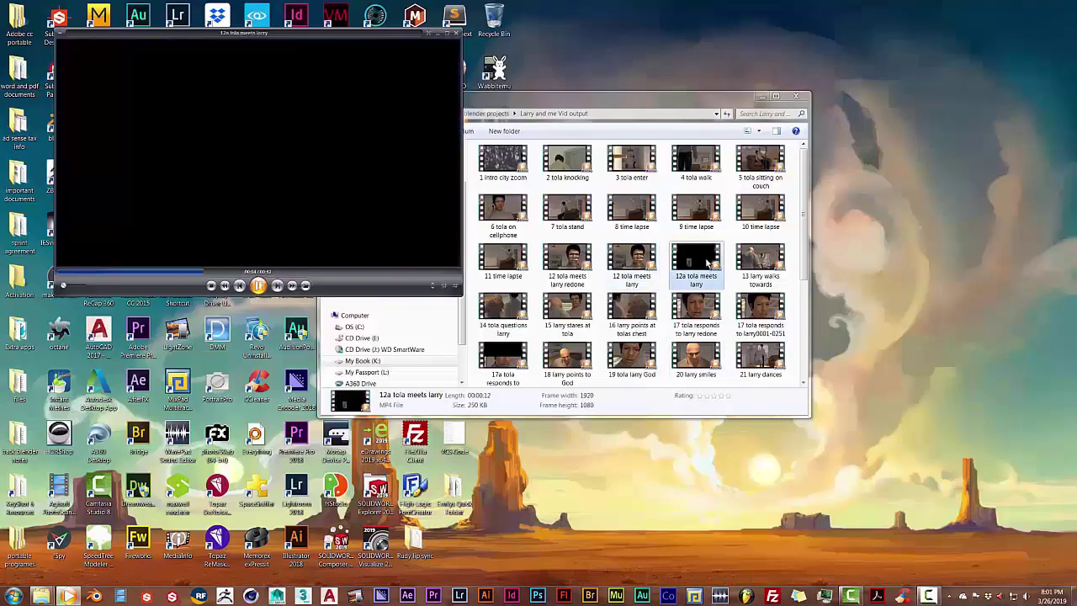
pyautogui.click(441, 33)
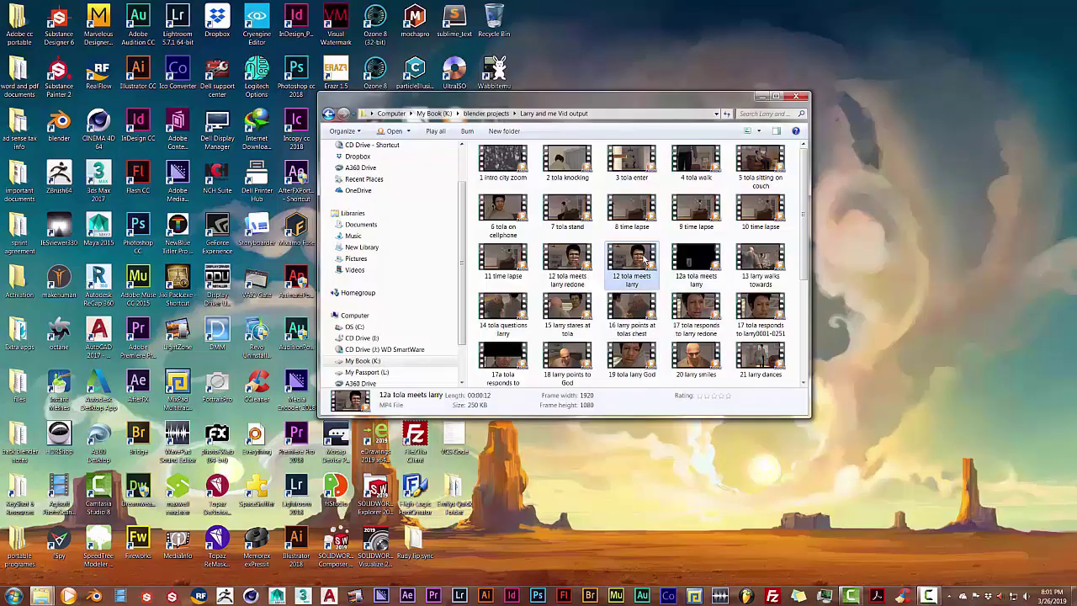
# Replay "12 tola meets larry" in an enlarged player, pause it on the man in the kitchen, and close it
pyautogui.doubleClick(645, 260)
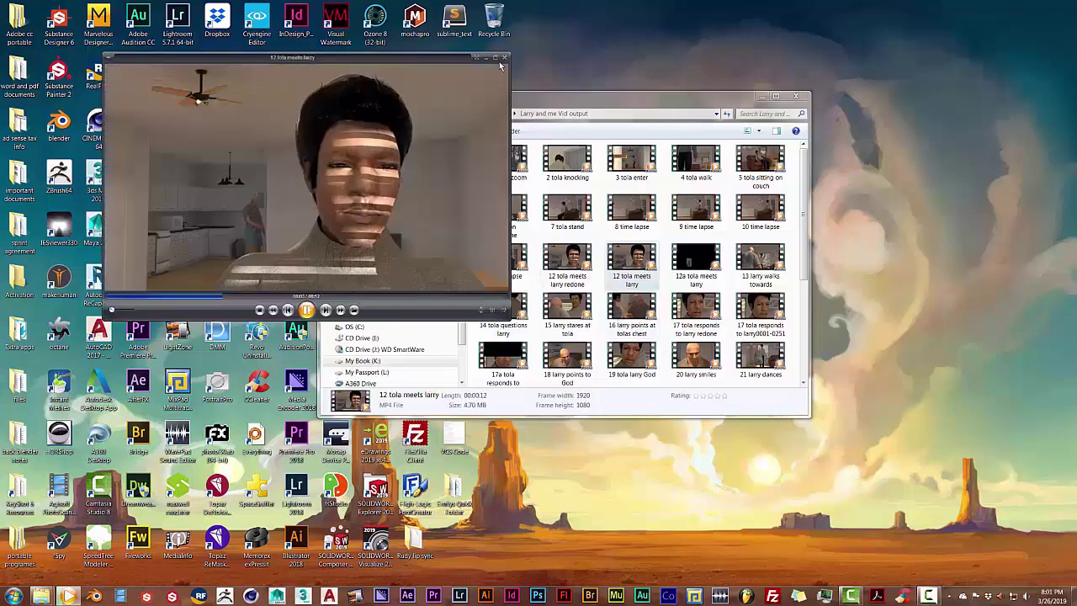
pyautogui.click(496, 59)
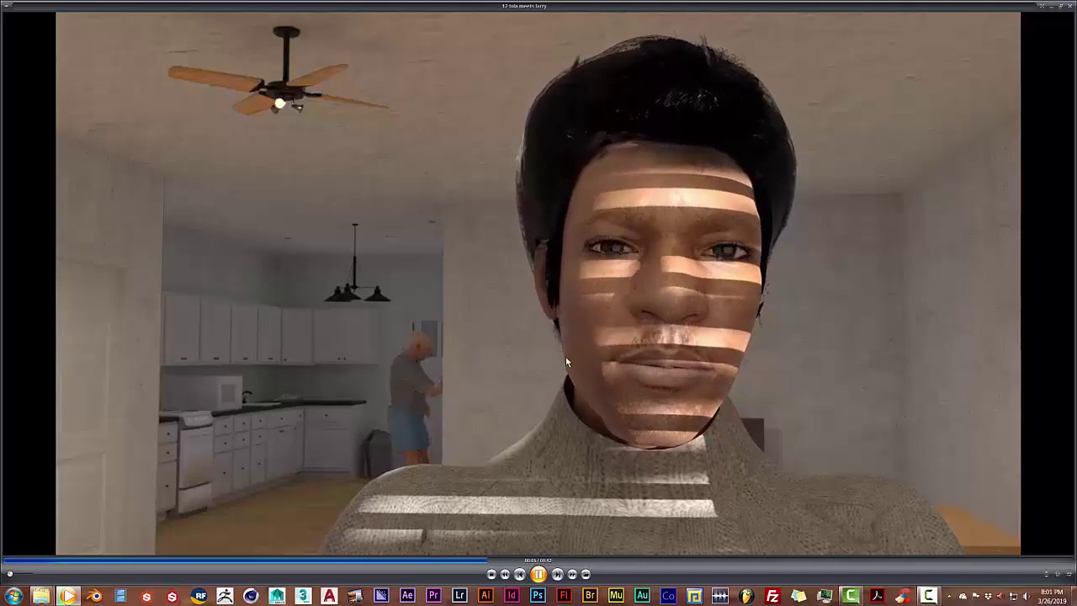
pyautogui.click(668, 306)
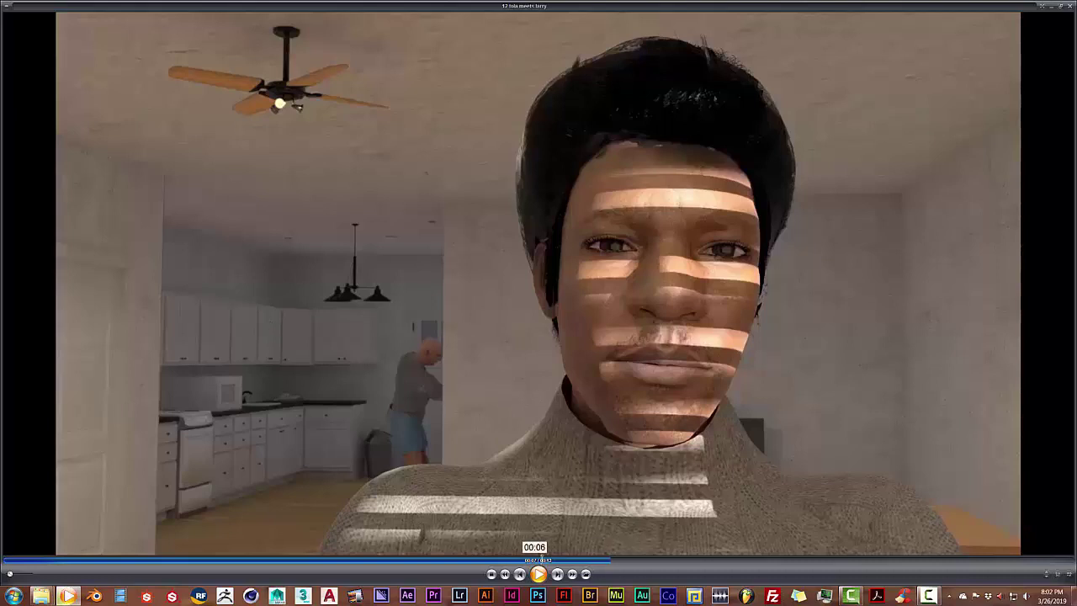
pyautogui.click(1062, 7)
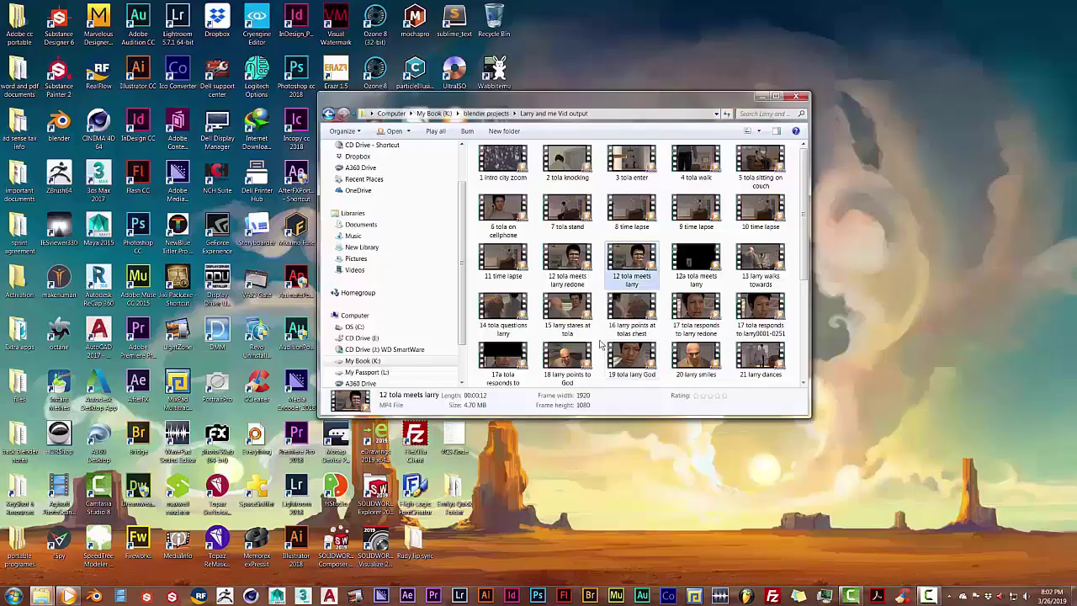
# Replay "12a tola meets larry" enlarged to examine the small rendered region around the man, and close it
pyautogui.doubleClick(696, 263)
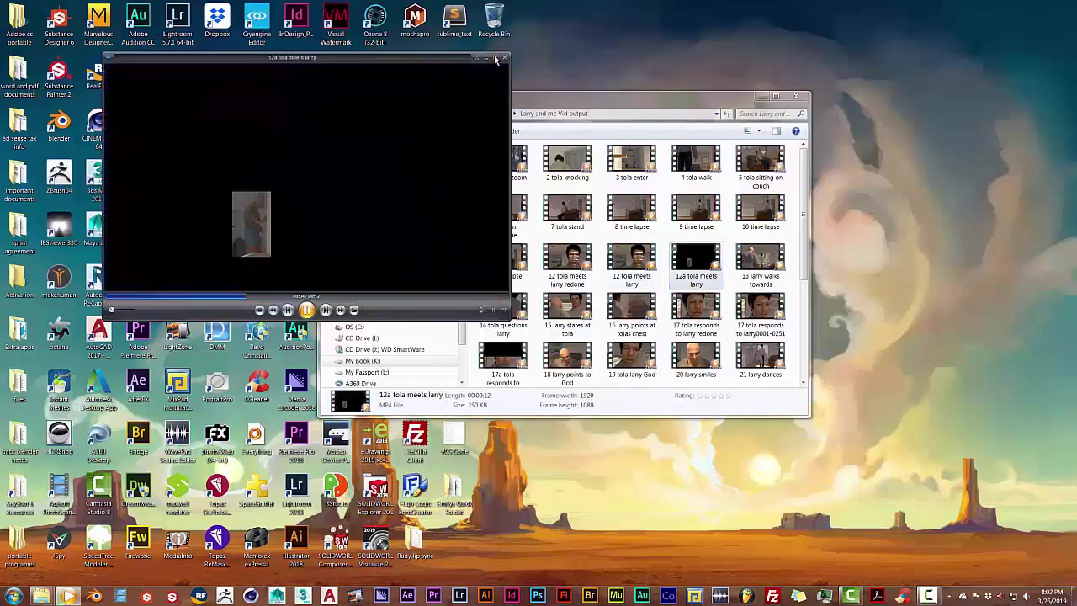
pyautogui.click(495, 57)
pyautogui.click(538, 575)
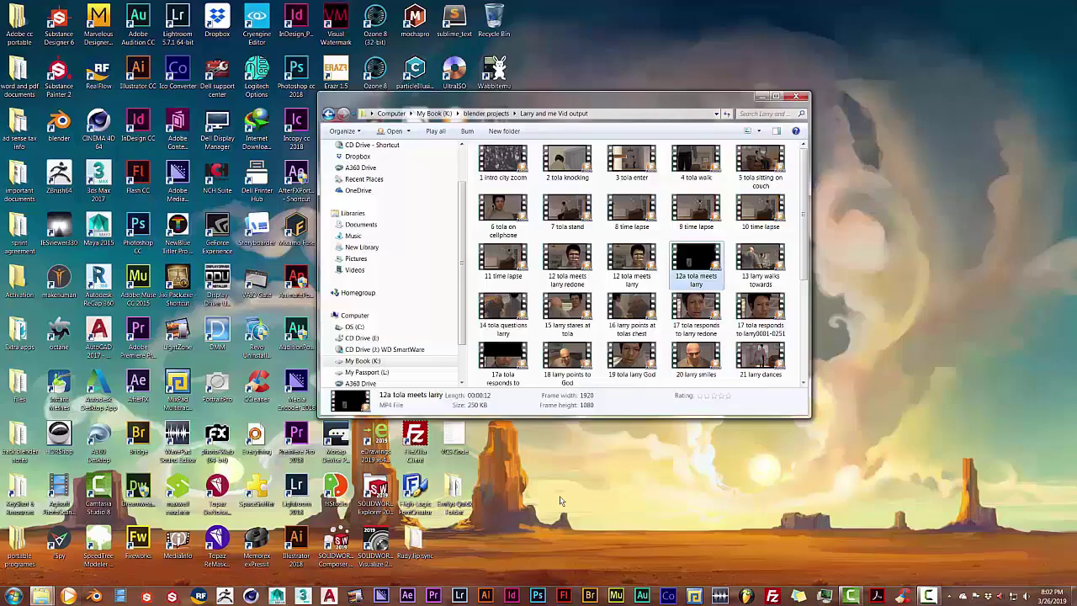
# Switch to Blender, set a render border around the default cube in camera view, and close the program without saving
pyautogui.click(95, 596)
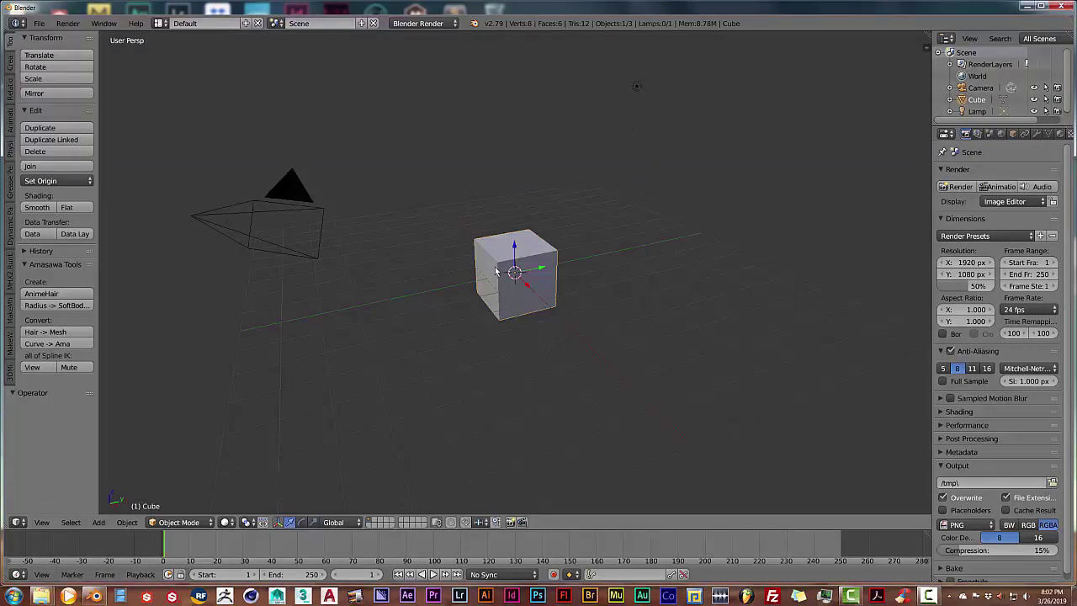
pyautogui.press('KP_0')
pyautogui.scroll(1, 497, 270)
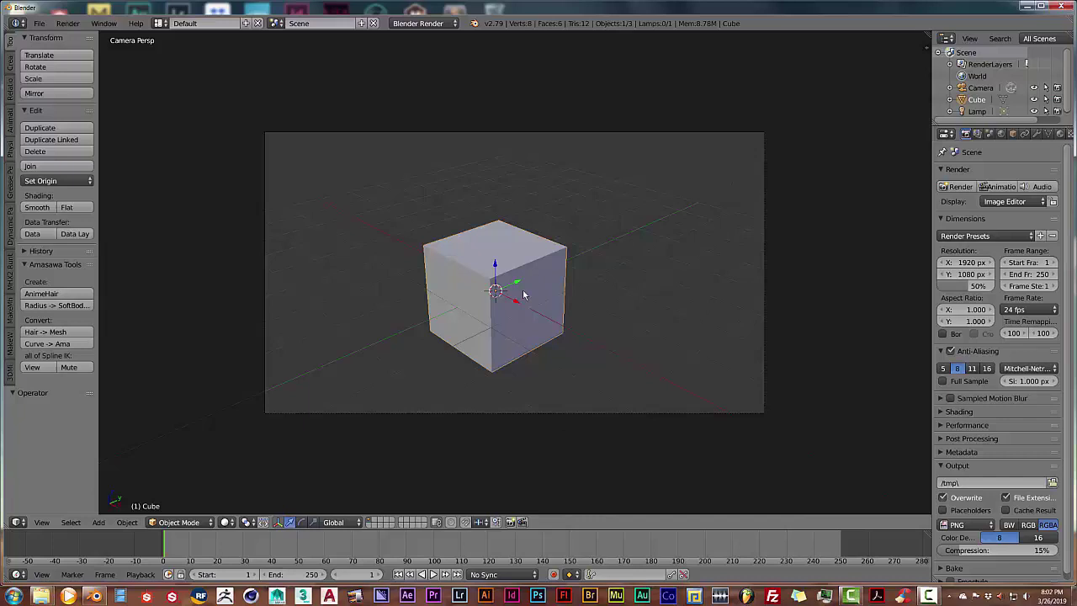
pyautogui.press('b')
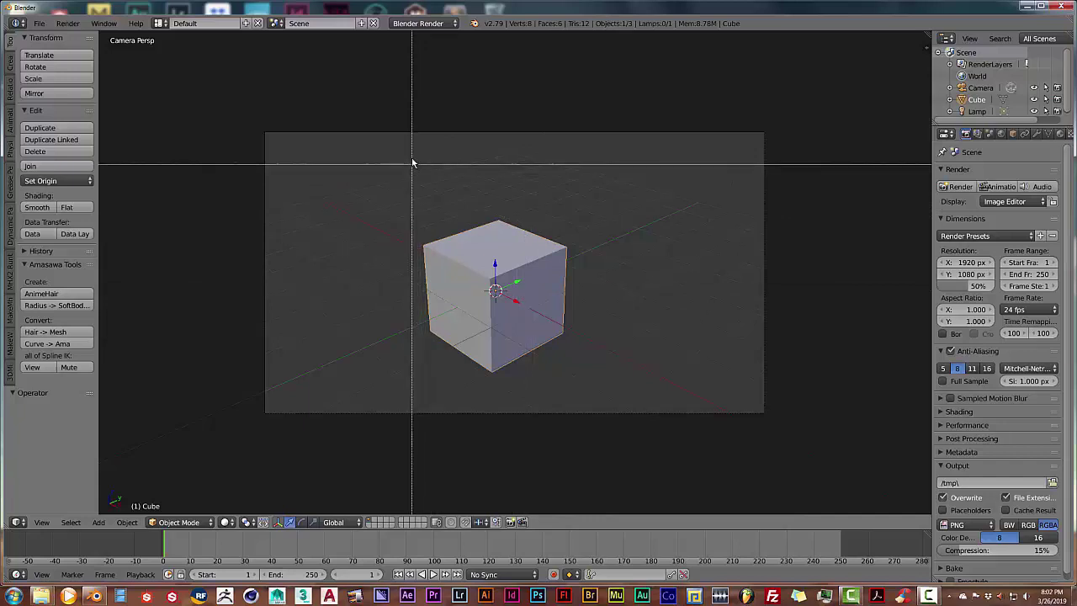
pyautogui.moveTo(412, 161); pyautogui.dragTo(588, 397)
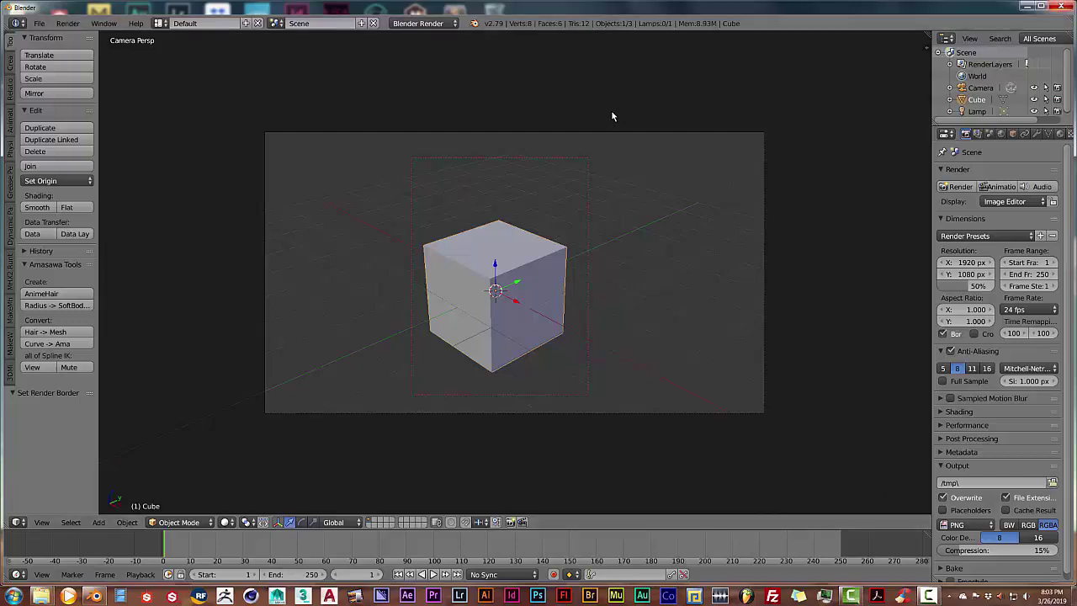
pyautogui.hotkey('alt', 'F4')
pyautogui.press('Return')
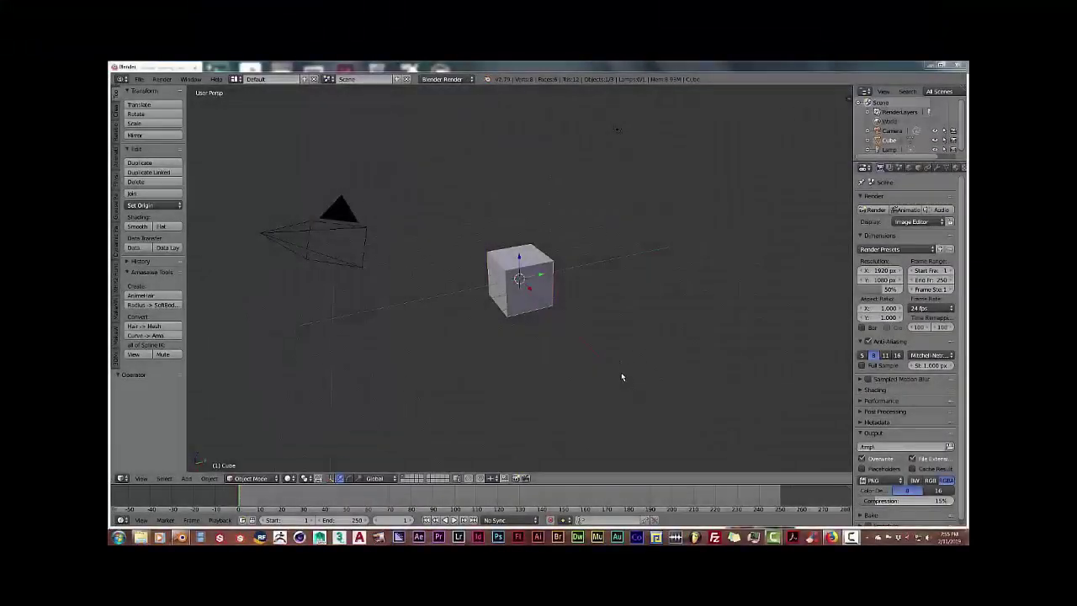
# Change Blender's screen layout to Video Editing
pyautogui.scroll(2, 531, 353)
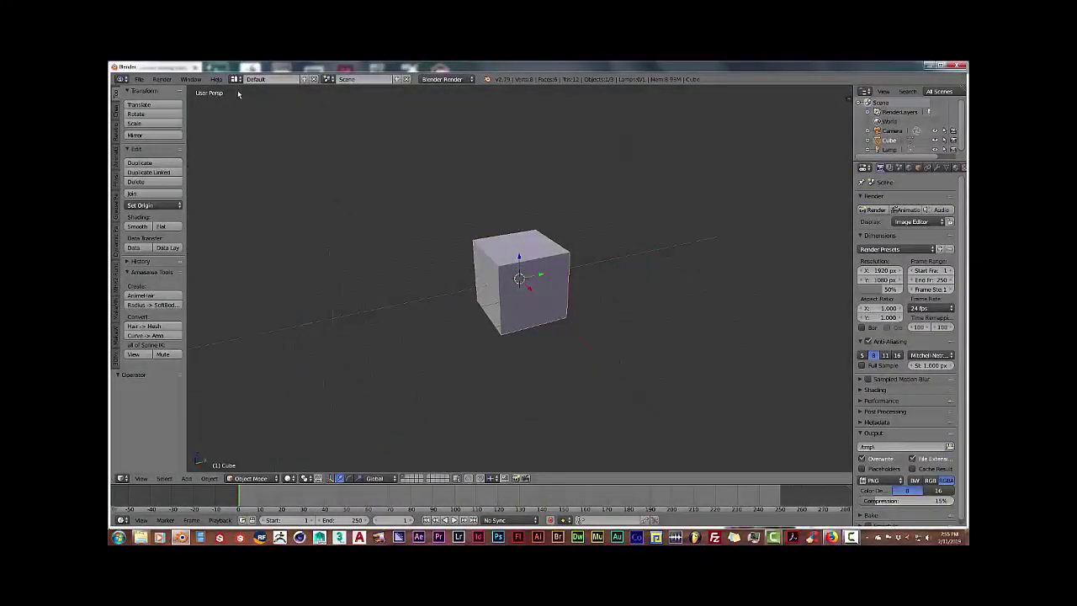
pyautogui.click(236, 79)
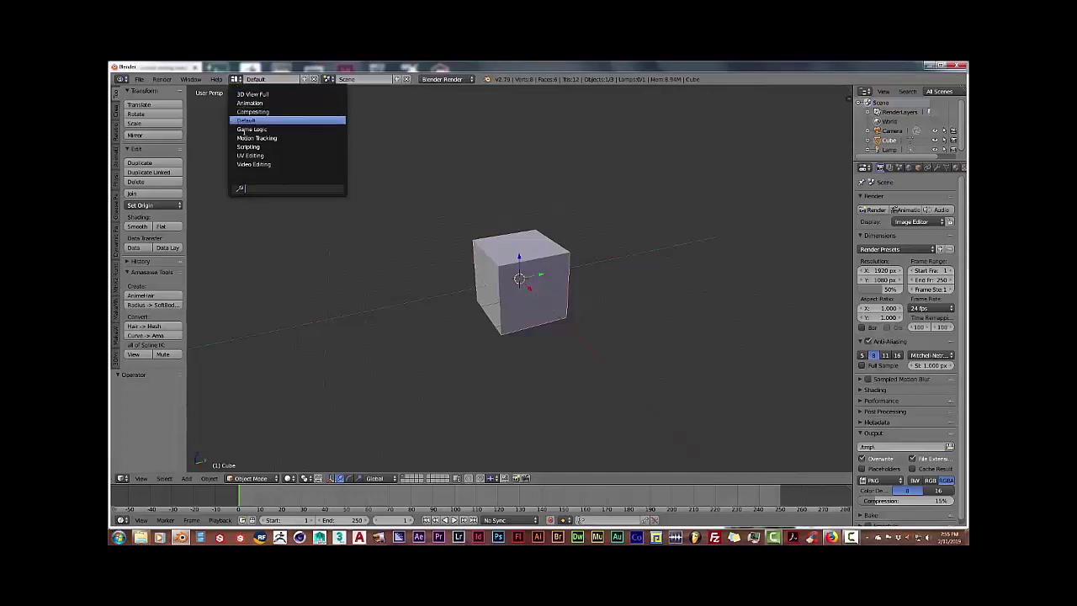
pyautogui.click(253, 164)
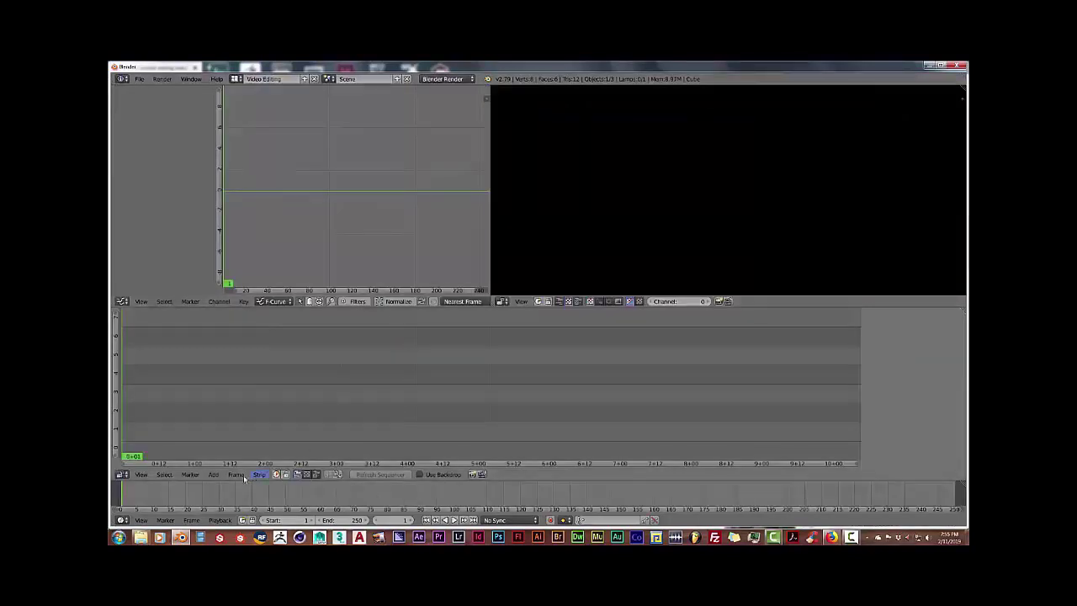
# Add "12 tola meets larry.mp4" from the Larry and me Vid output folder to the sequencer as a movie strip
pyautogui.click(215, 475)
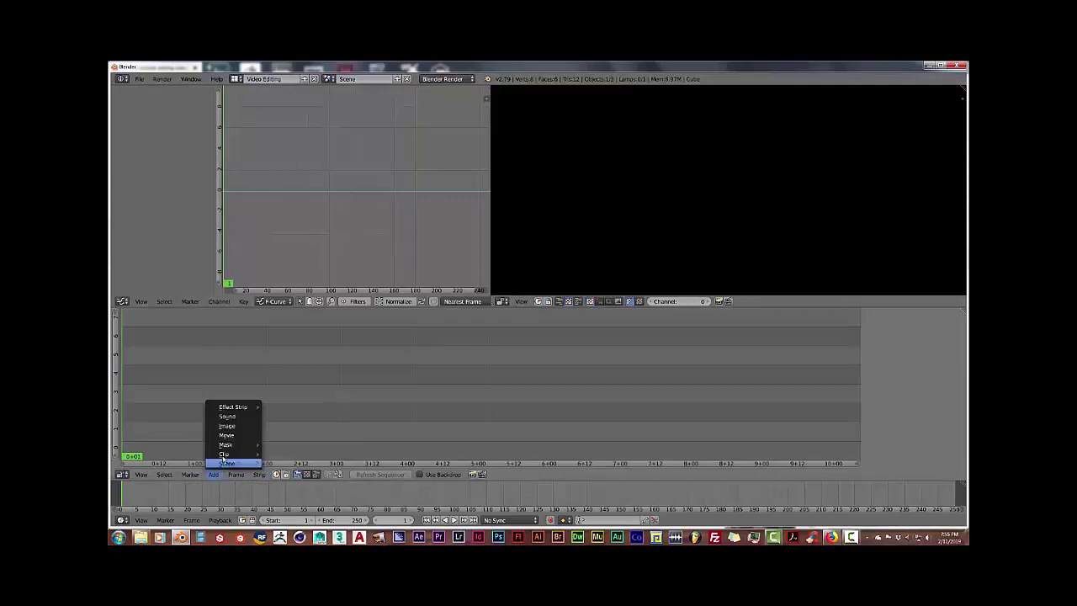
pyautogui.click(227, 435)
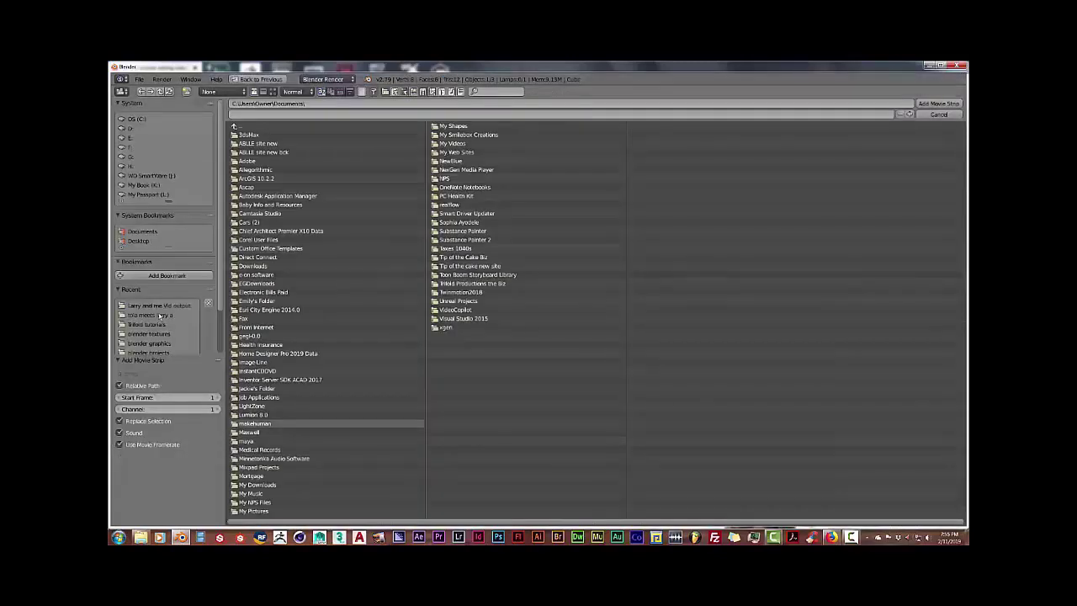
pyautogui.click(158, 305)
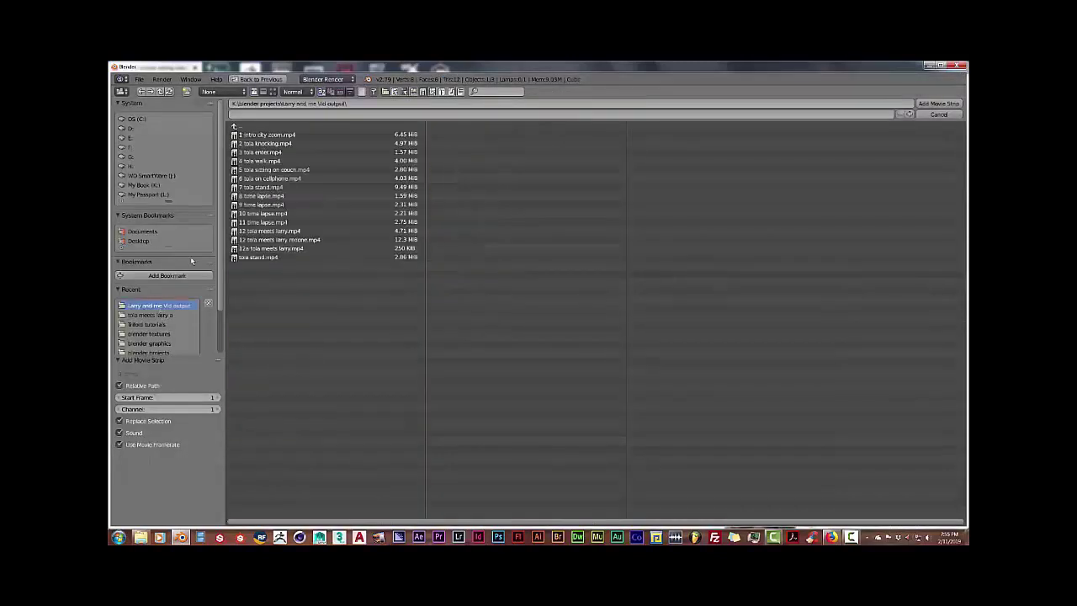
pyautogui.click(272, 90)
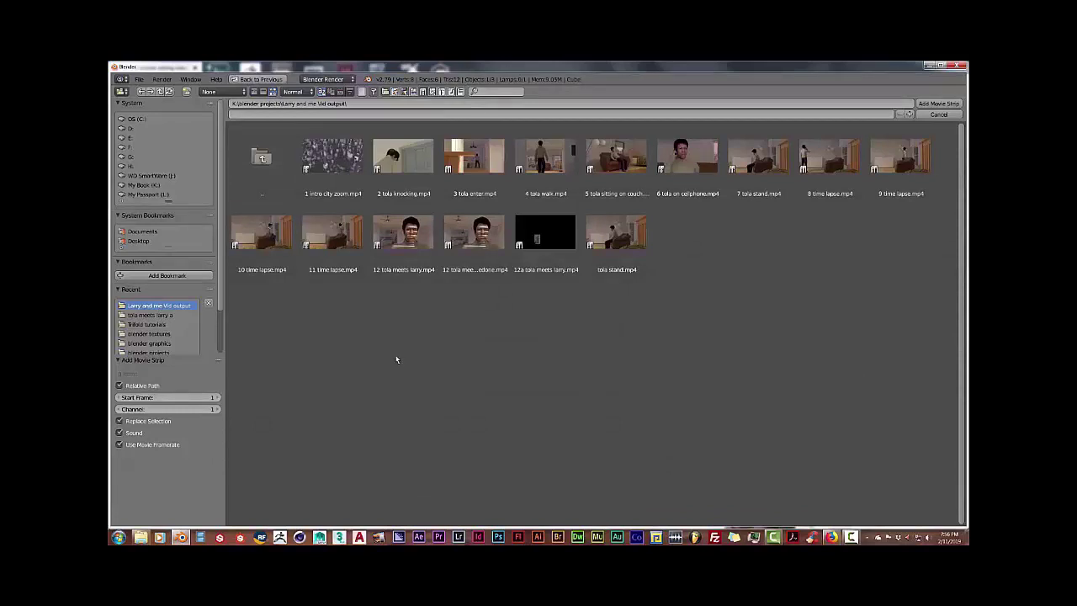
pyautogui.click(401, 244)
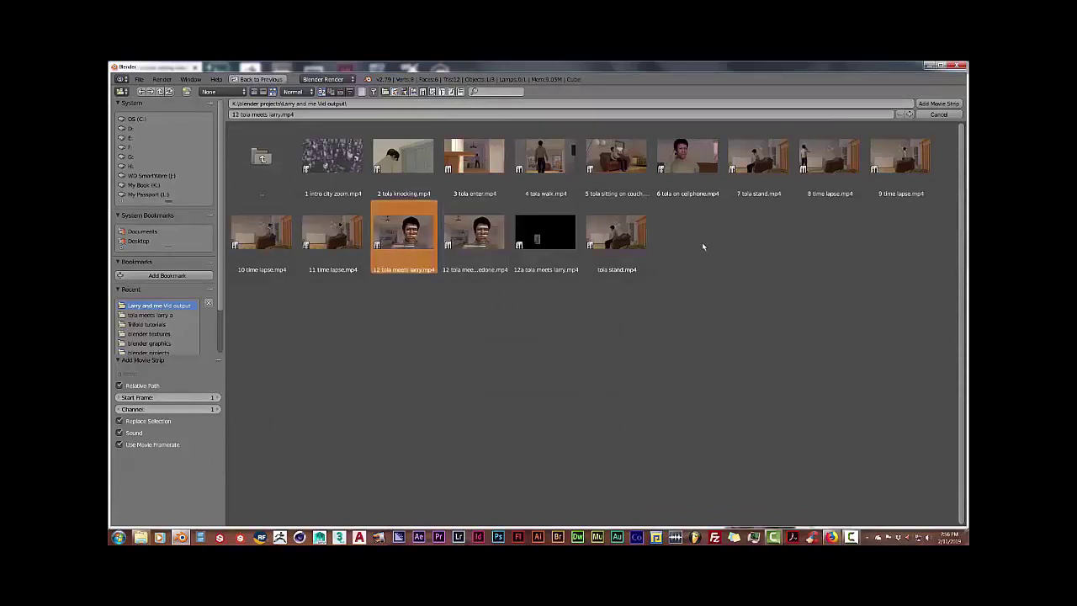
pyautogui.click(931, 104)
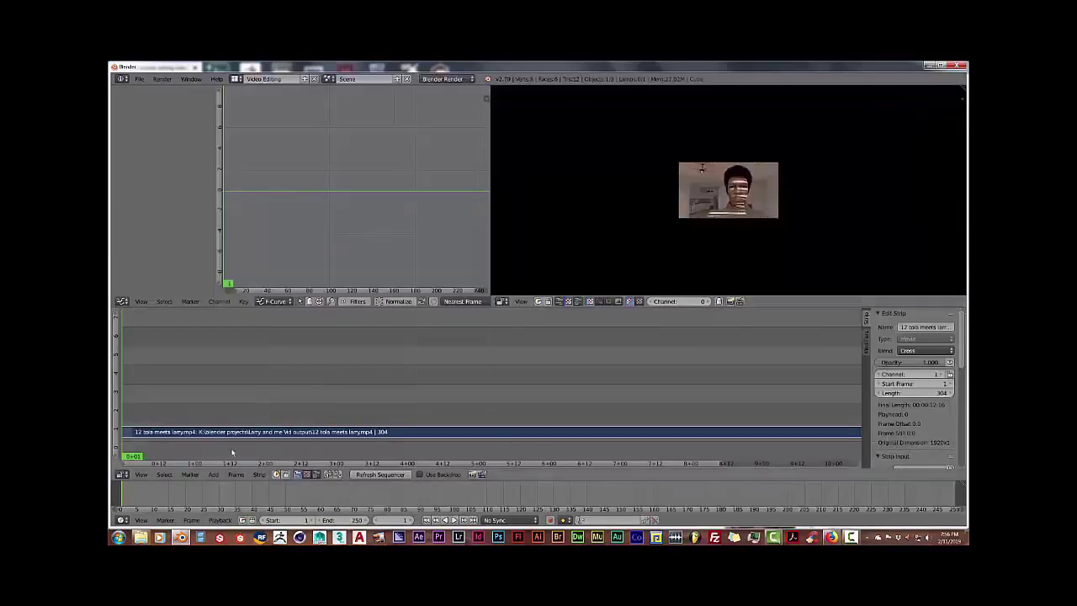
# Add "12a tola meets larry.mp4" from the same folder as a second movie strip above the first one
pyautogui.click(215, 475)
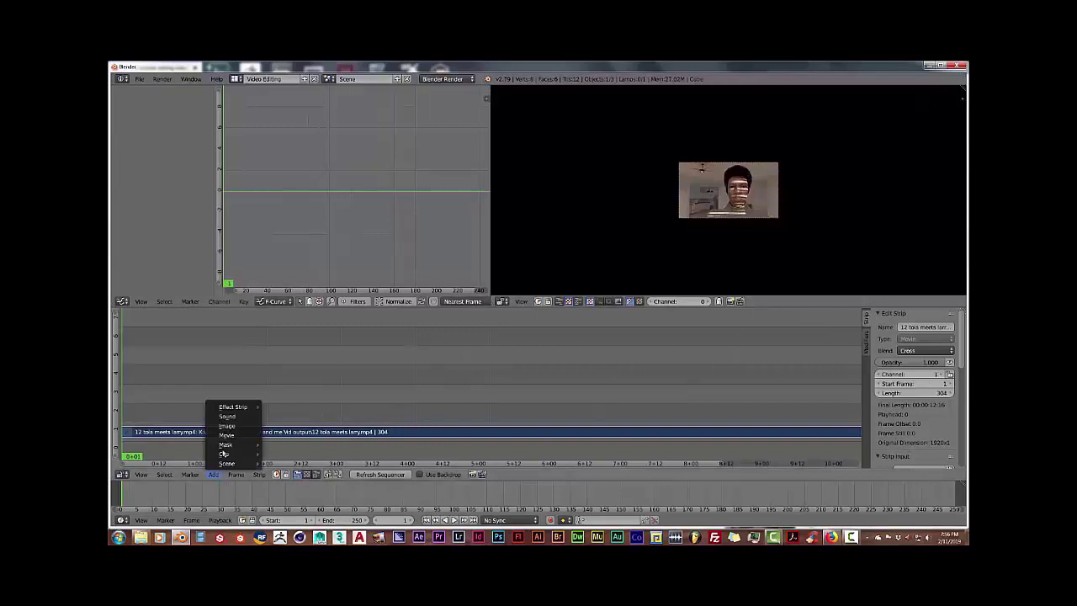
pyautogui.click(226, 435)
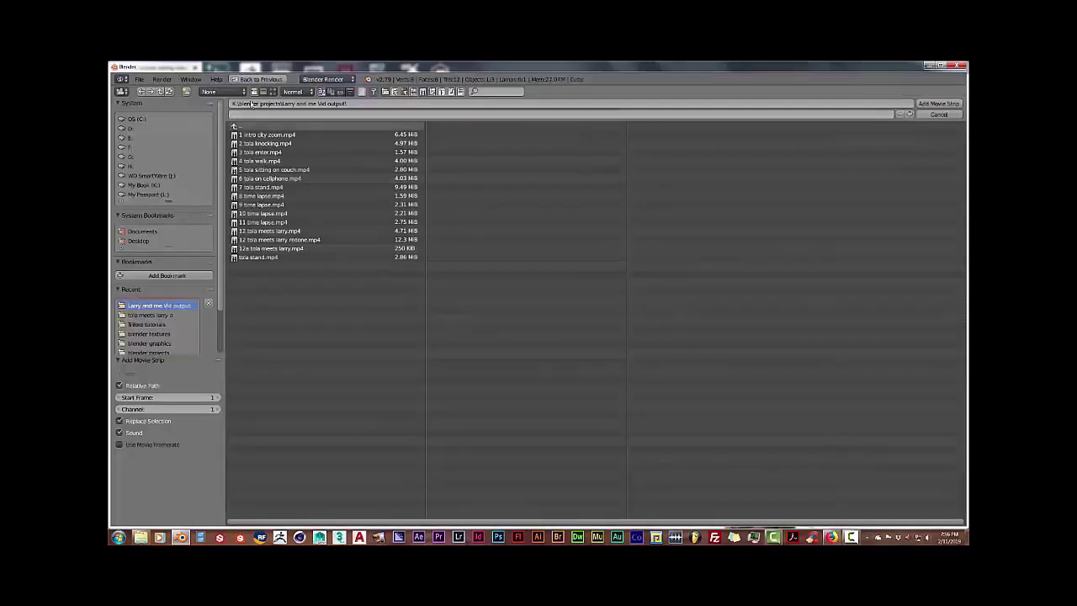
pyautogui.click(272, 91)
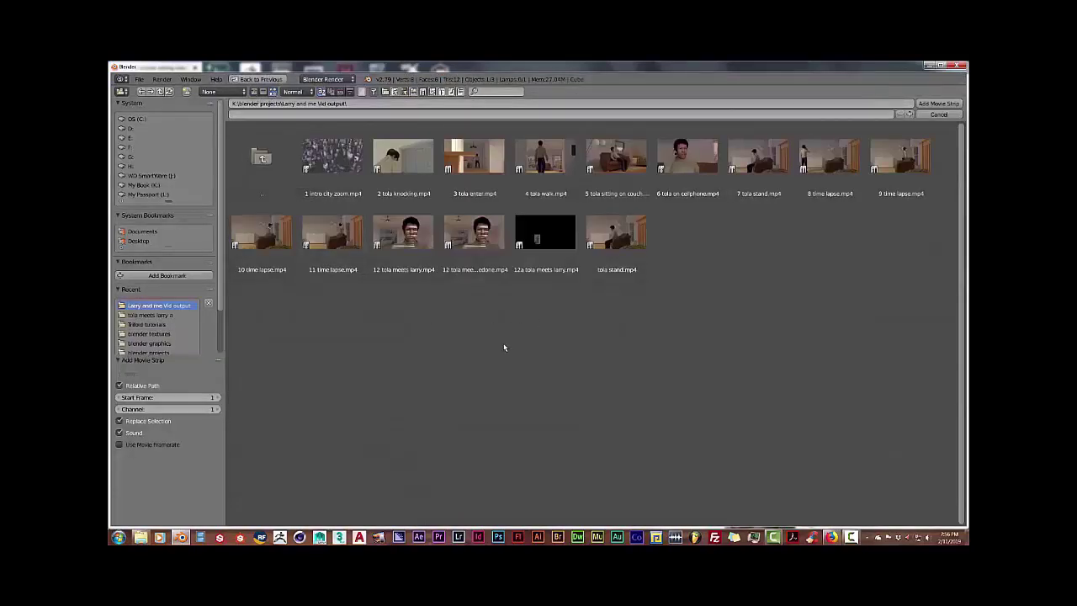
pyautogui.click(559, 252)
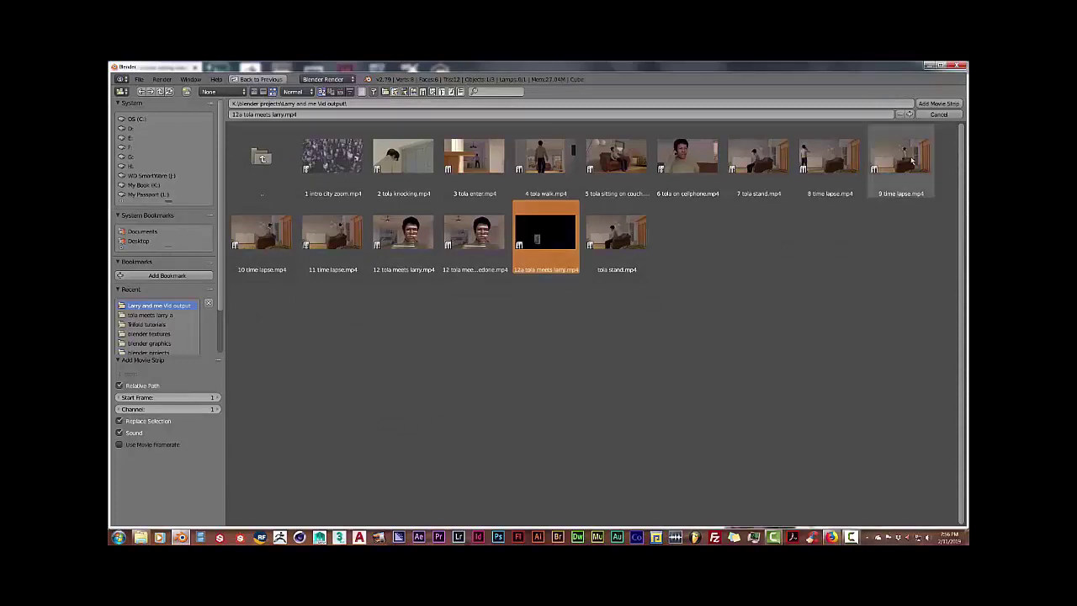
pyautogui.click(938, 103)
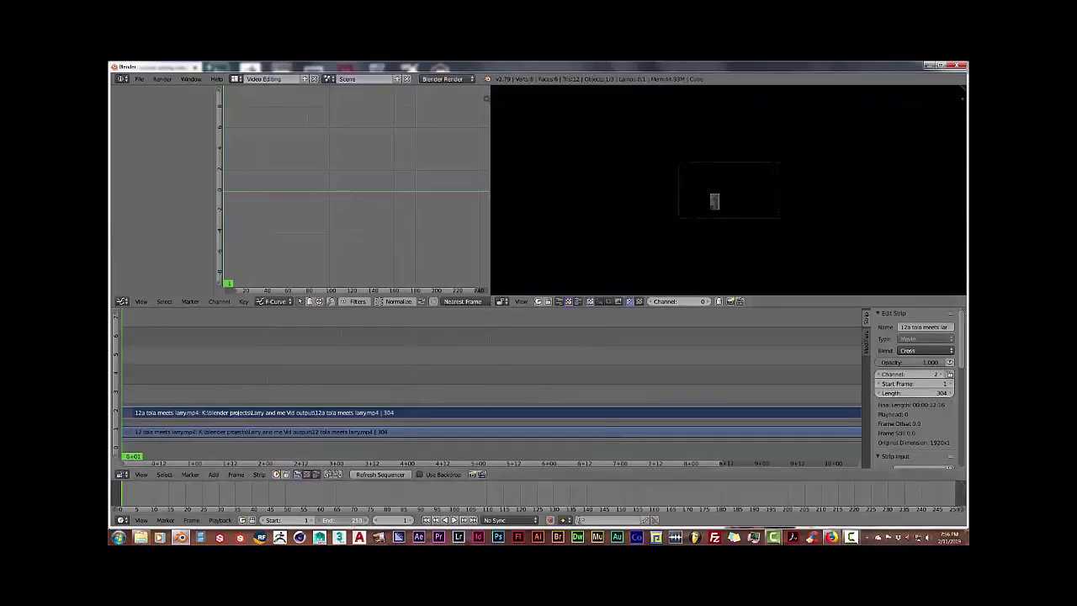
# Set the timeline's end frame to 304
pyautogui.click(341, 519)
pyautogui.write('304')
pyautogui.press('Return')
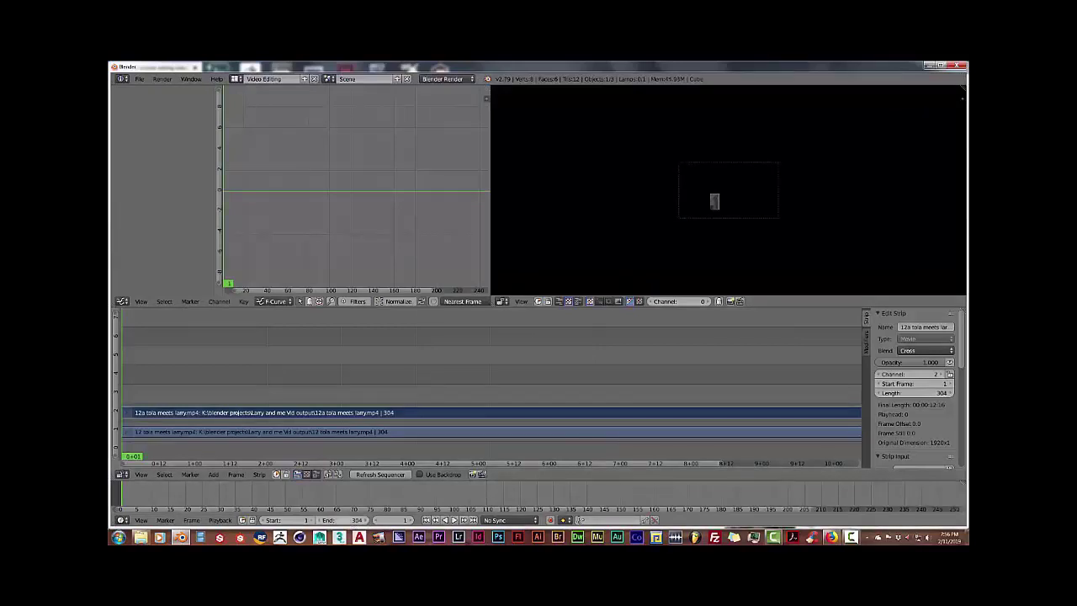
# Set the blend mode of the "12a tola meets larry" strip to Alpha Over
pyautogui.scroll(-1, 458, 393)
pyautogui.scroll(-3, 458, 387)
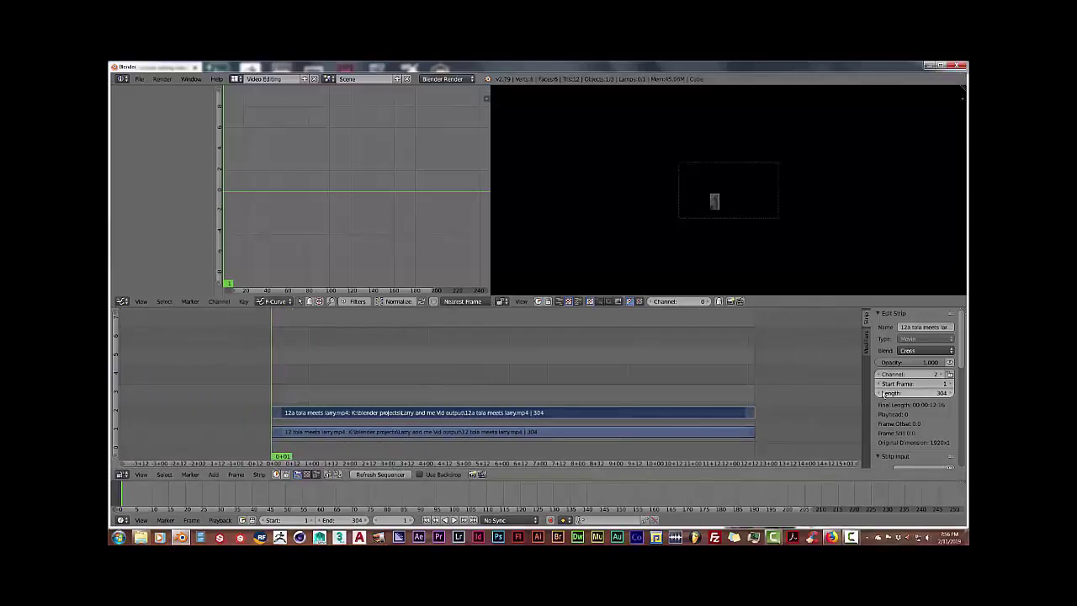
pyautogui.click(920, 350)
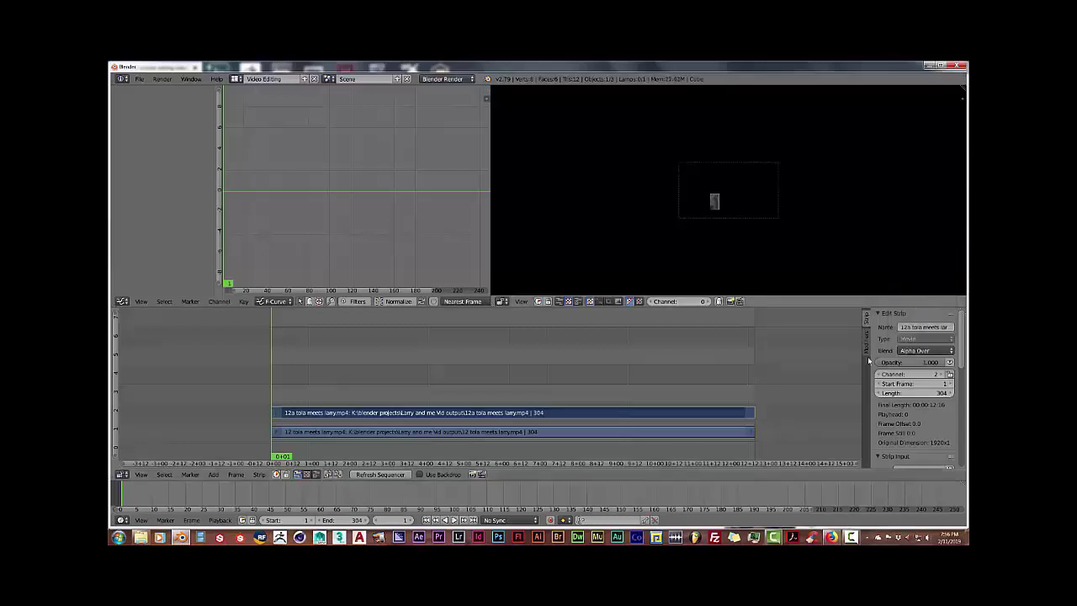
# Set the blend mode of the "12 tola meets larry" strip to Alpha Under
pyautogui.rightClick(585, 433)
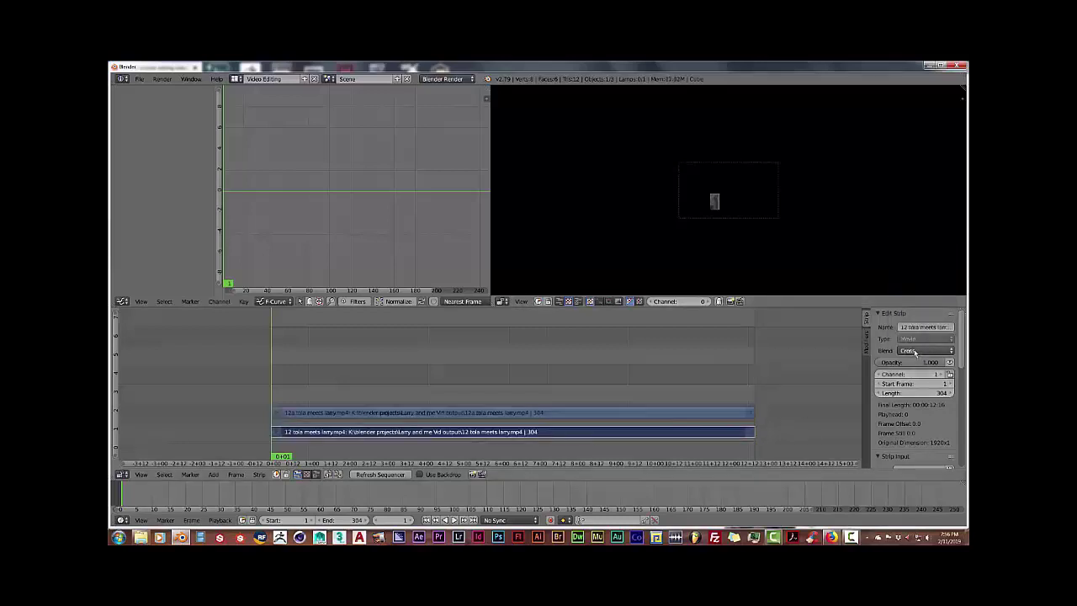
pyautogui.click(917, 352)
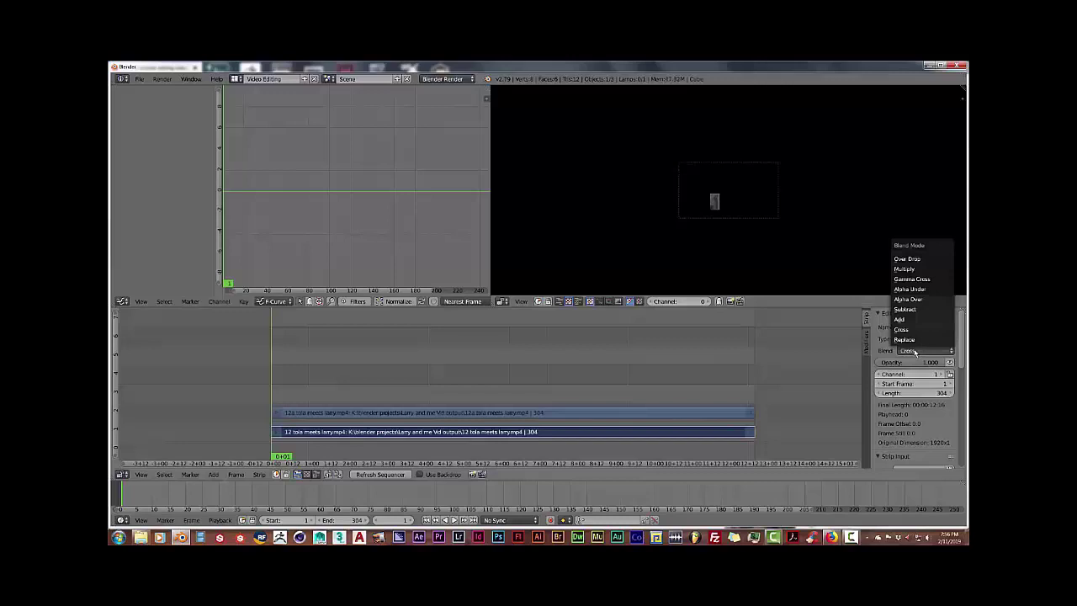
pyautogui.click(910, 288)
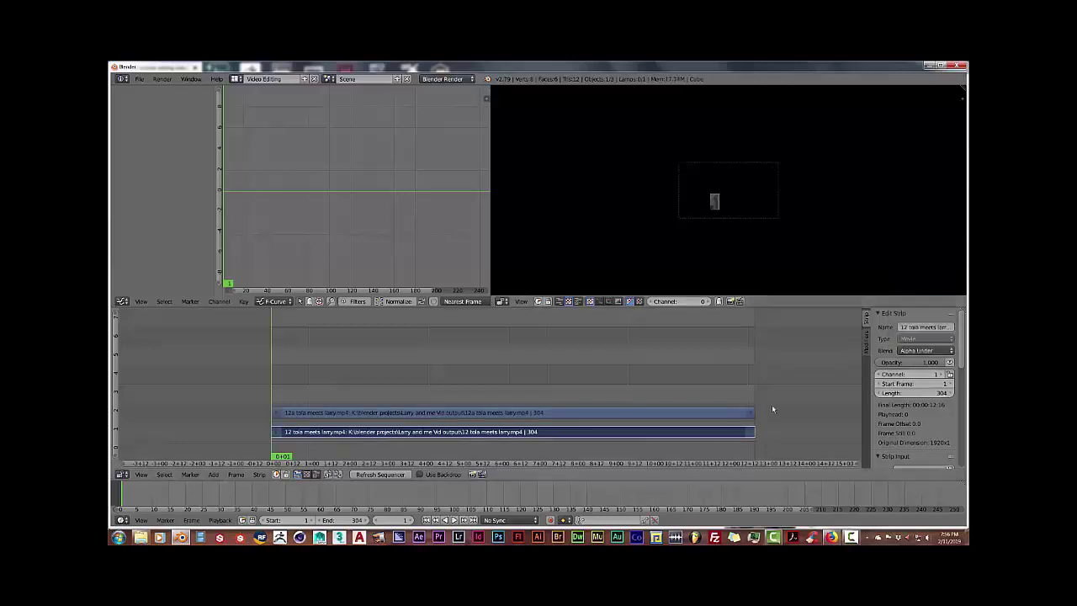
# Add a Transform effect strip to the "12a tola meets larry" strip and set its blend mode to Alpha Over
pyautogui.rightClick(560, 414)
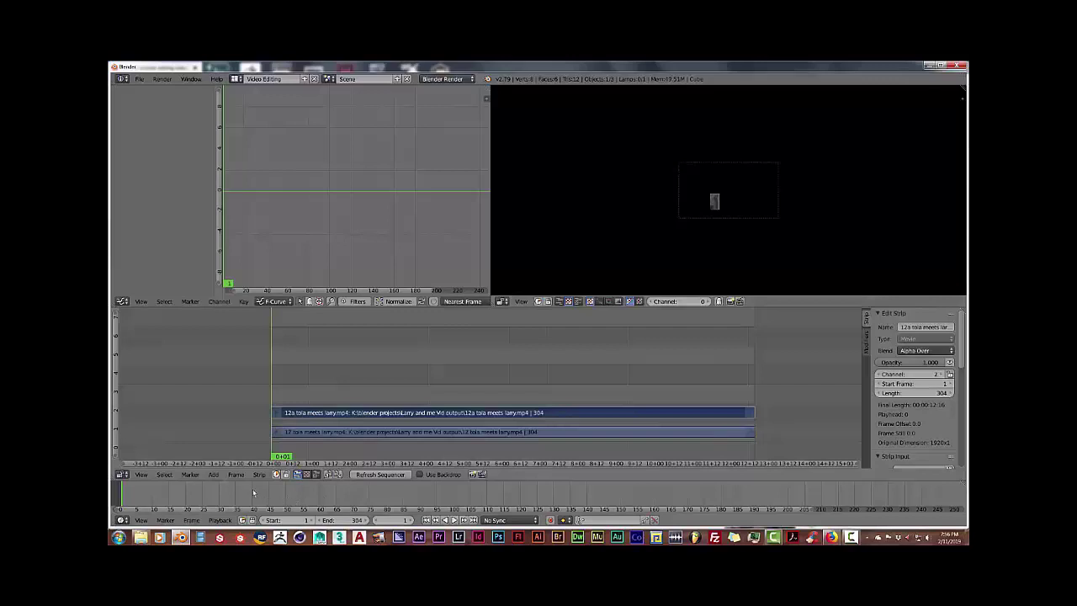
pyautogui.click(215, 476)
pyautogui.moveTo(237, 409)
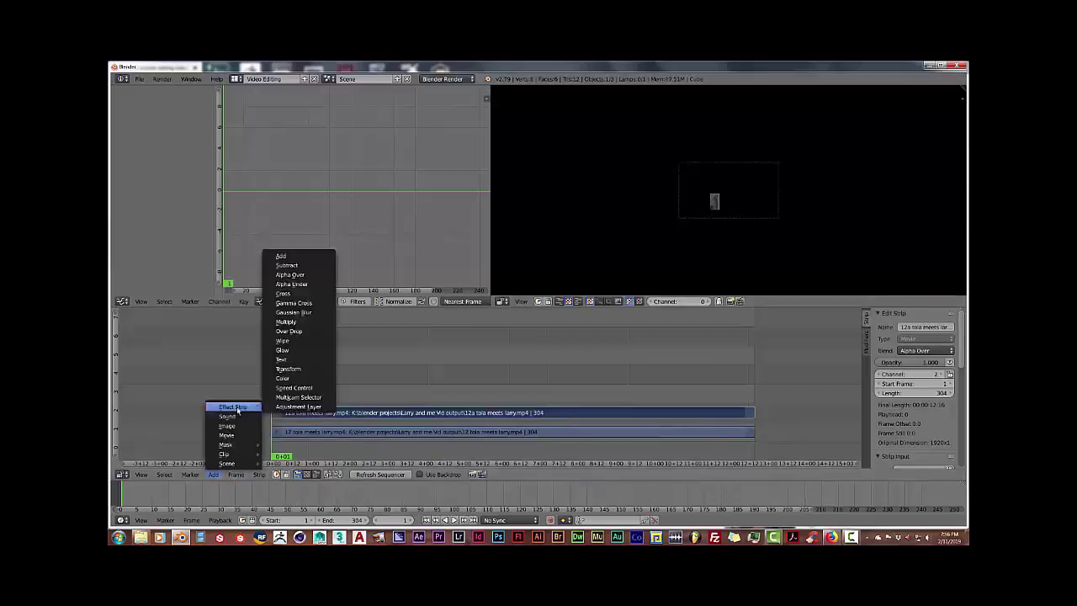
pyautogui.click(288, 369)
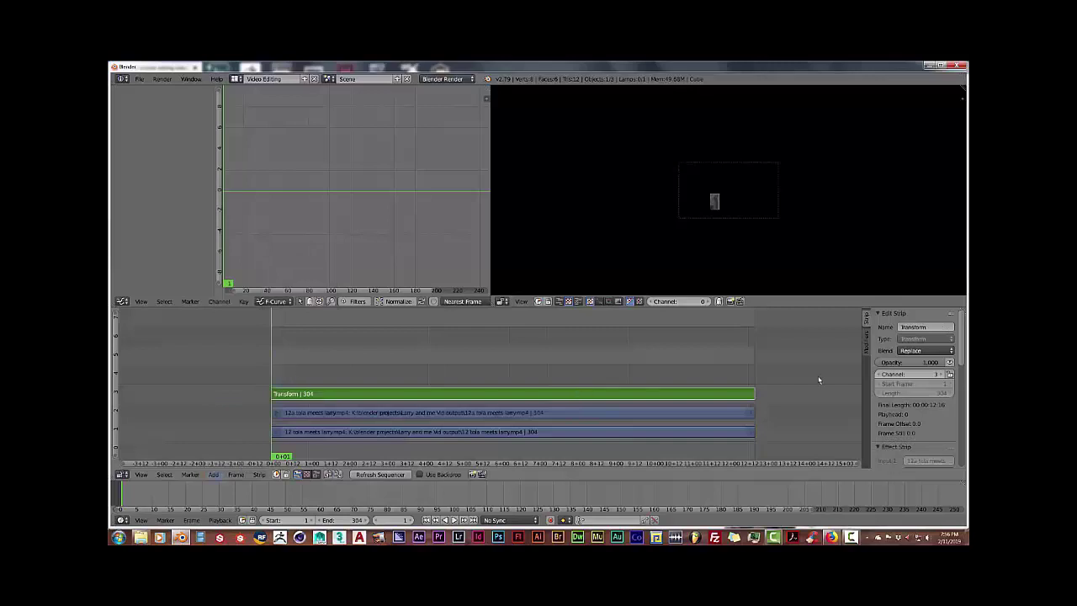
pyautogui.click(936, 351)
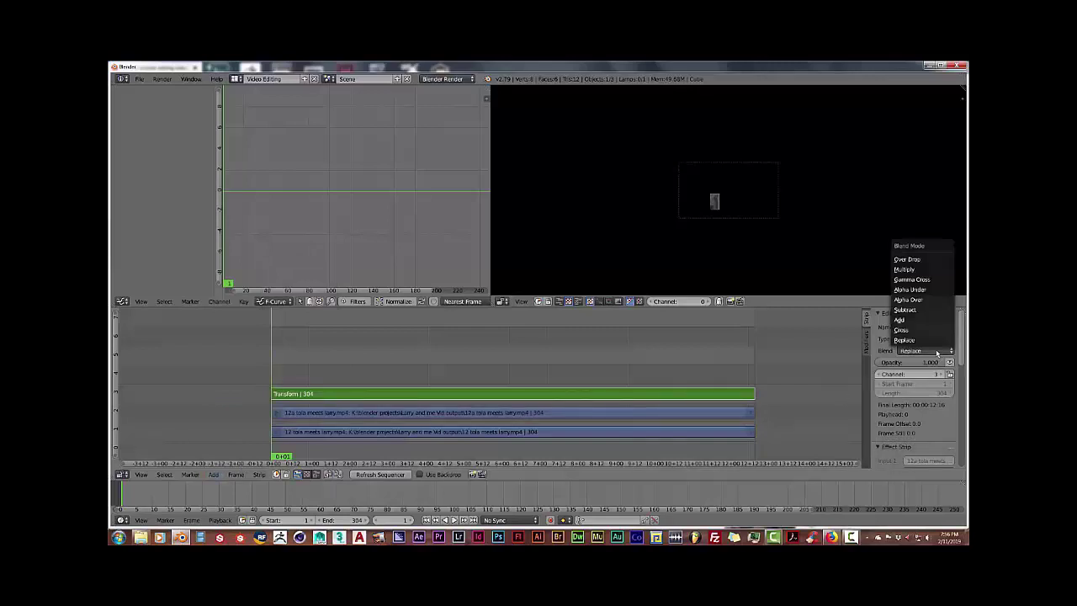
pyautogui.click(920, 300)
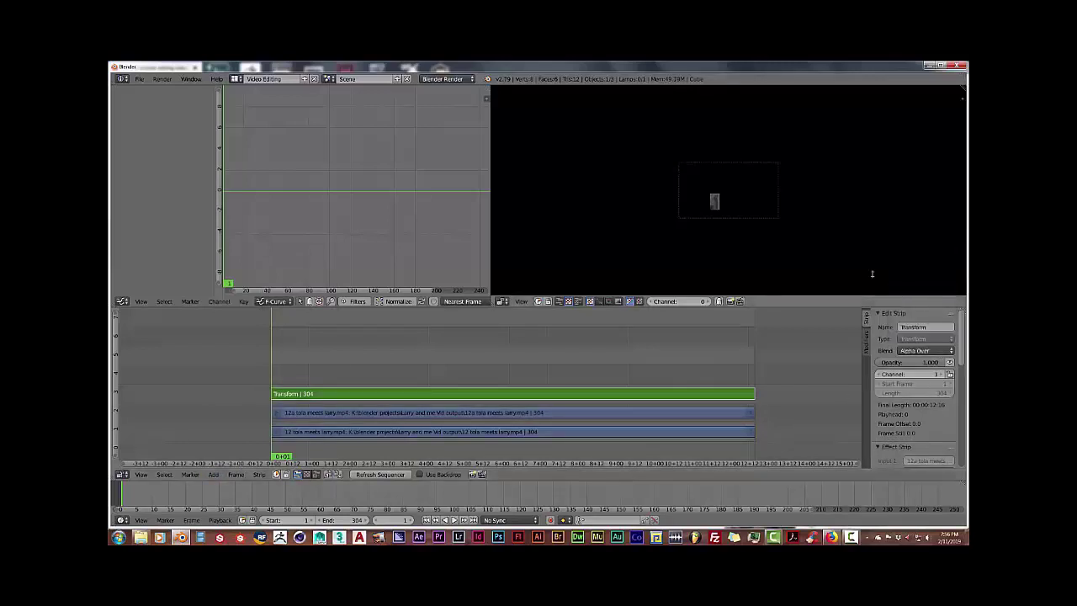
# Enable image offset and image crop on the Transform strip, cropping top 622, left 619, right 1138 and bottom 170
pyautogui.scroll(3, 729, 208)
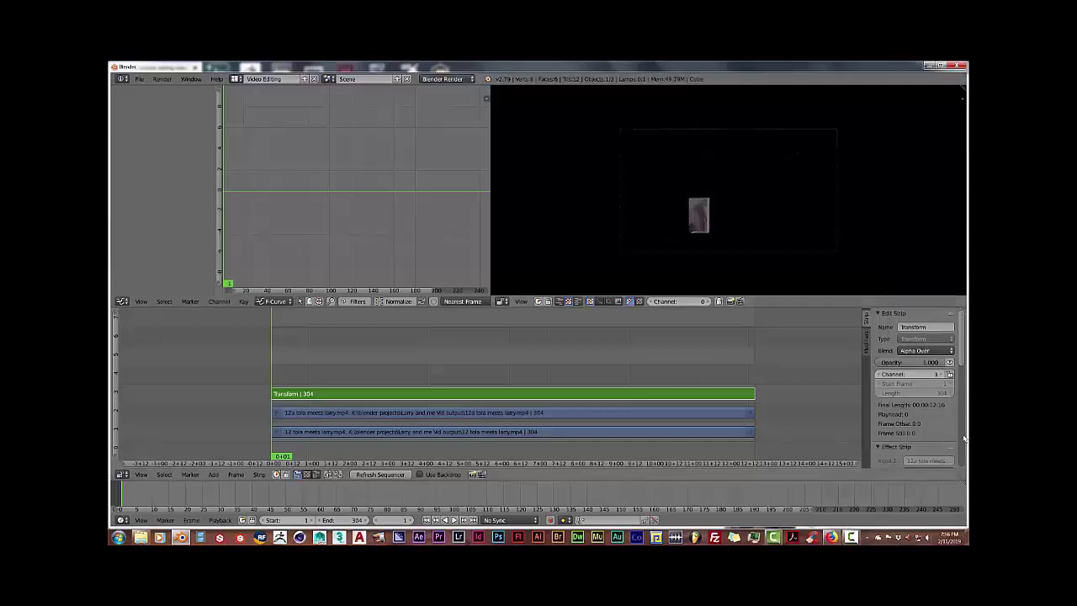
pyautogui.scroll(-6, 961, 442)
pyautogui.scroll(-3, 961, 441)
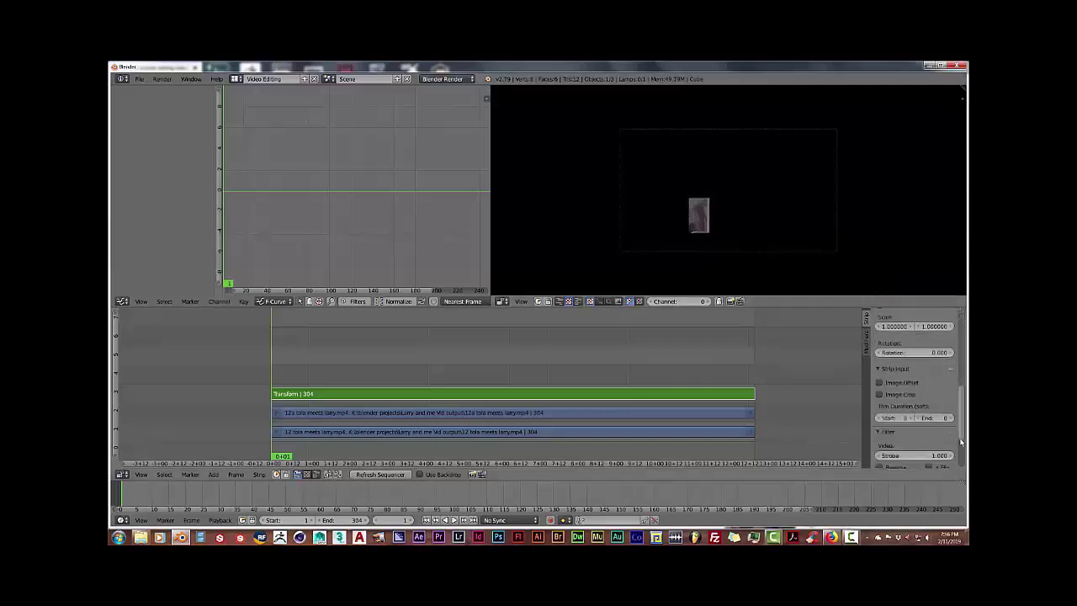
pyautogui.click(880, 370)
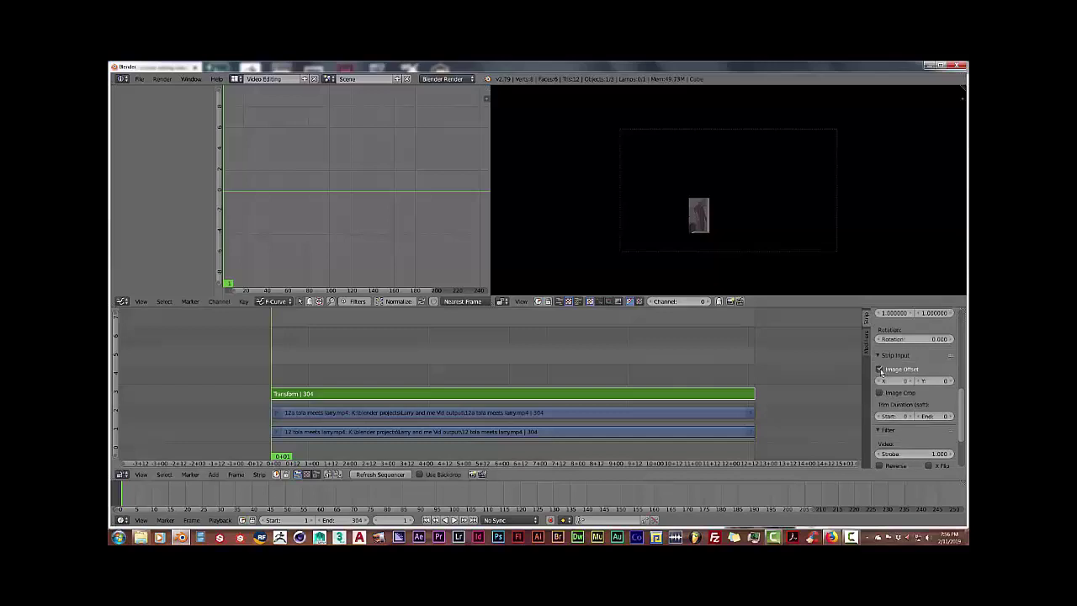
pyautogui.click(881, 393)
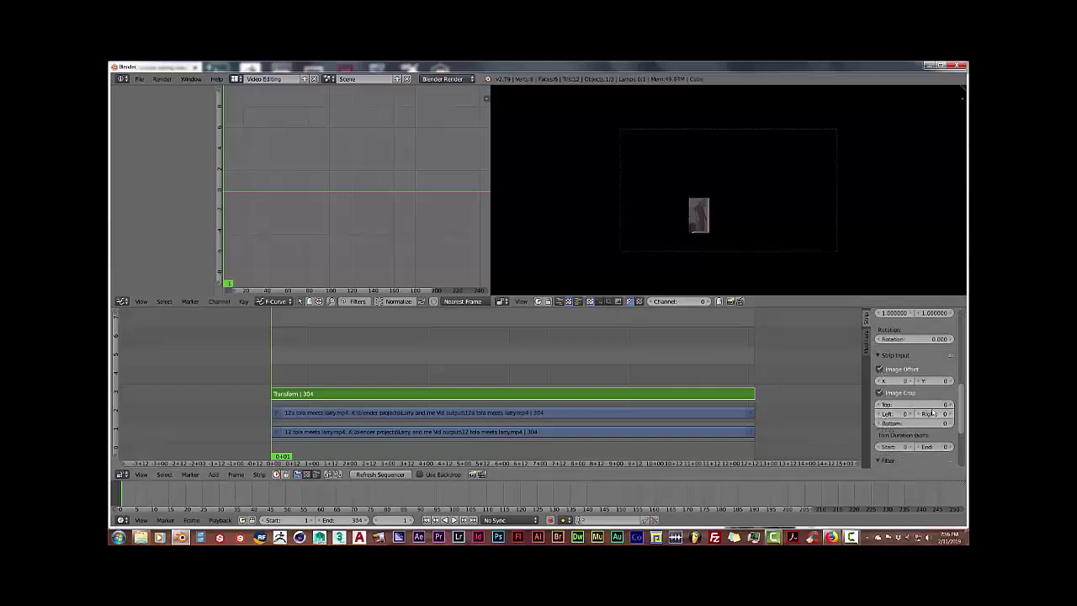
pyautogui.moveTo(913, 404); pyautogui.dragTo(942, 414)
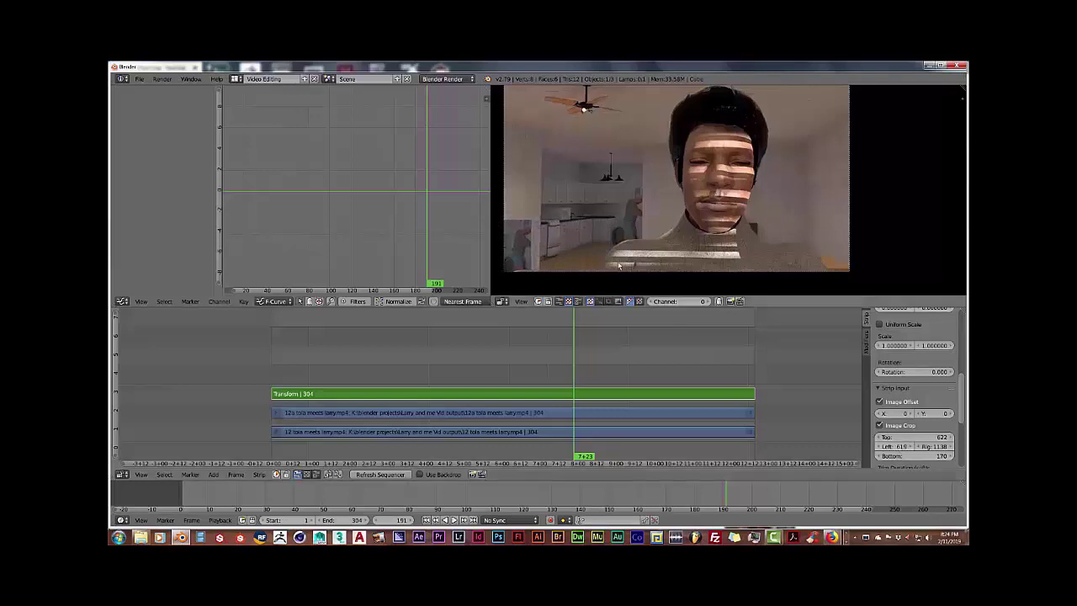
# Set the Transform strip's image offset to X 618 and Y 170 to align the cropped patch with the original footage
pyautogui.scroll(2, 920, 376)
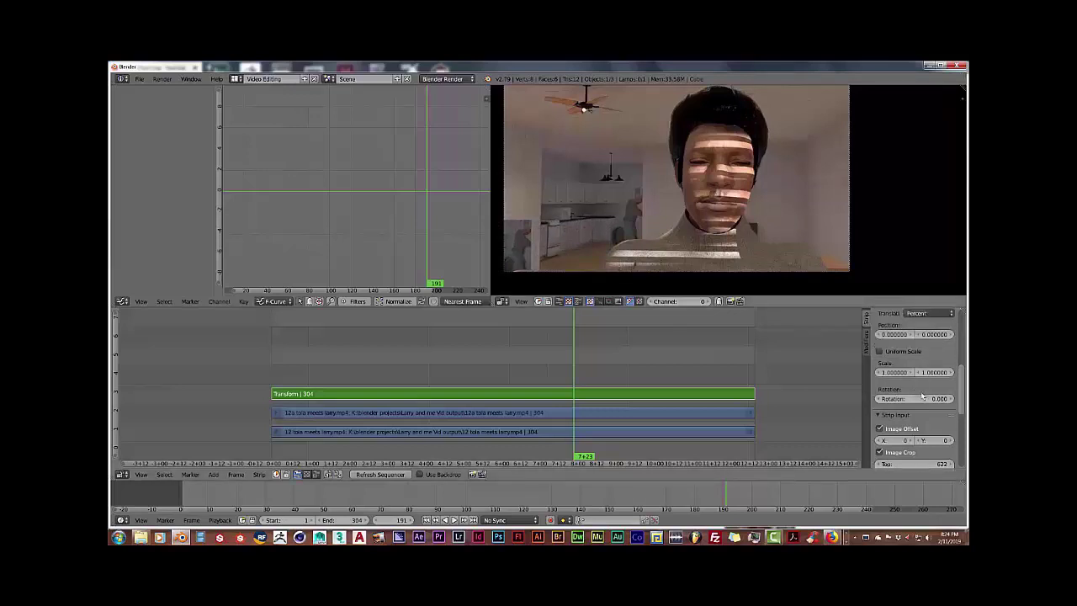
pyautogui.scroll(-2, 926, 412)
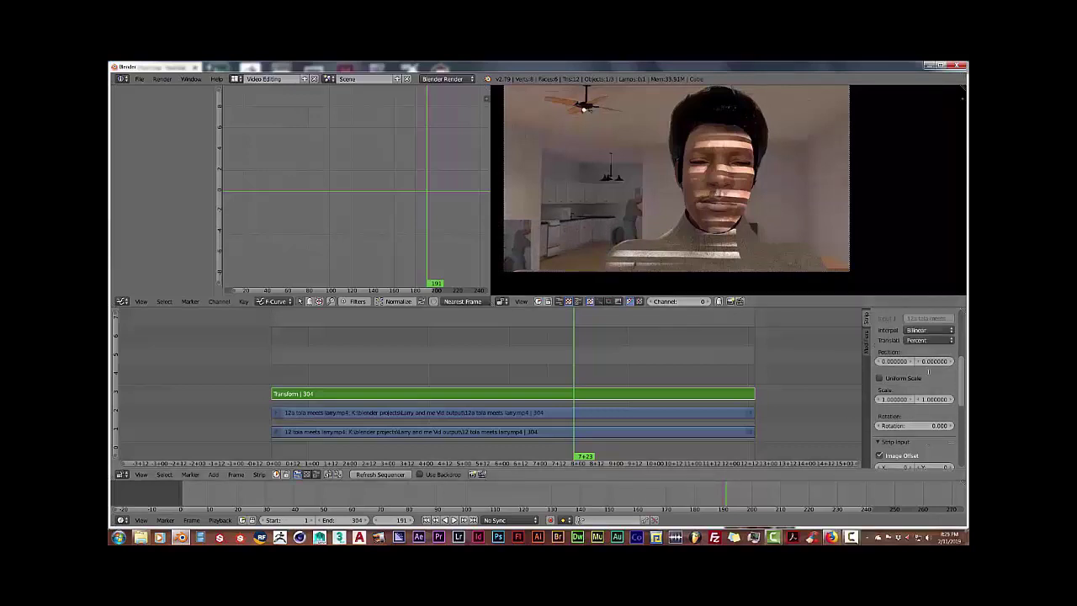
pyautogui.scroll(2, 930, 425)
pyautogui.moveTo(934, 440); pyautogui.dragTo(891, 441)
pyautogui.scroll(5, 678, 230)
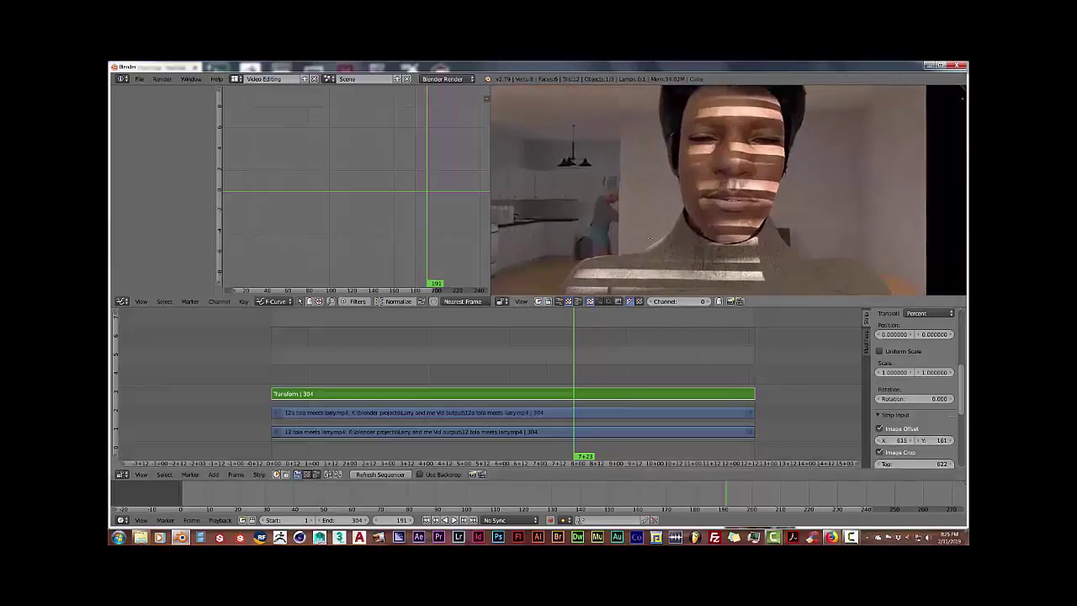
pyautogui.scroll(3, 678, 230)
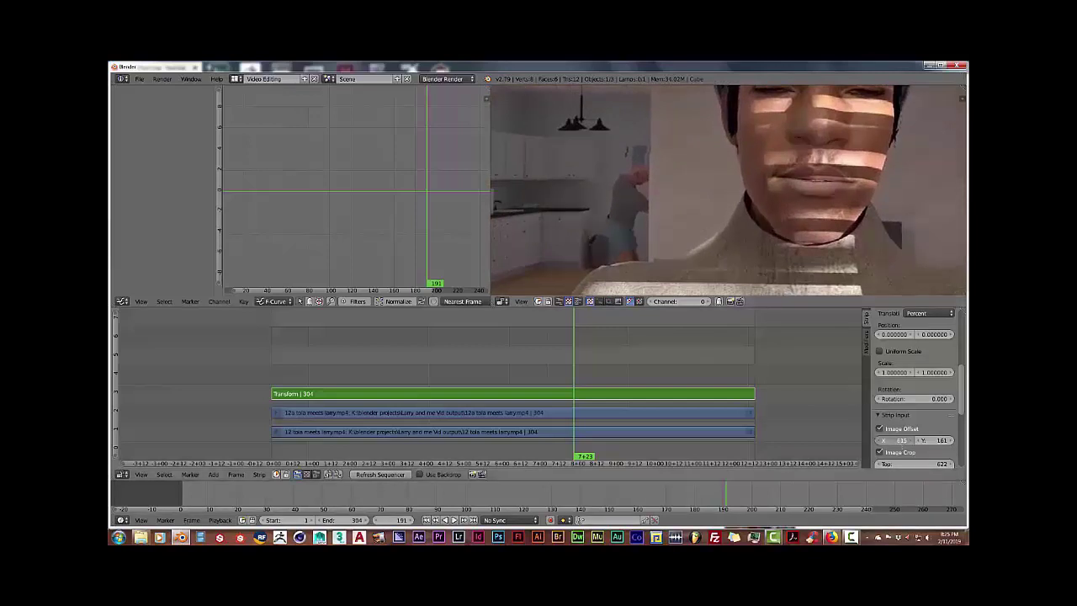
pyautogui.moveTo(900, 440); pyautogui.dragTo(942, 442)
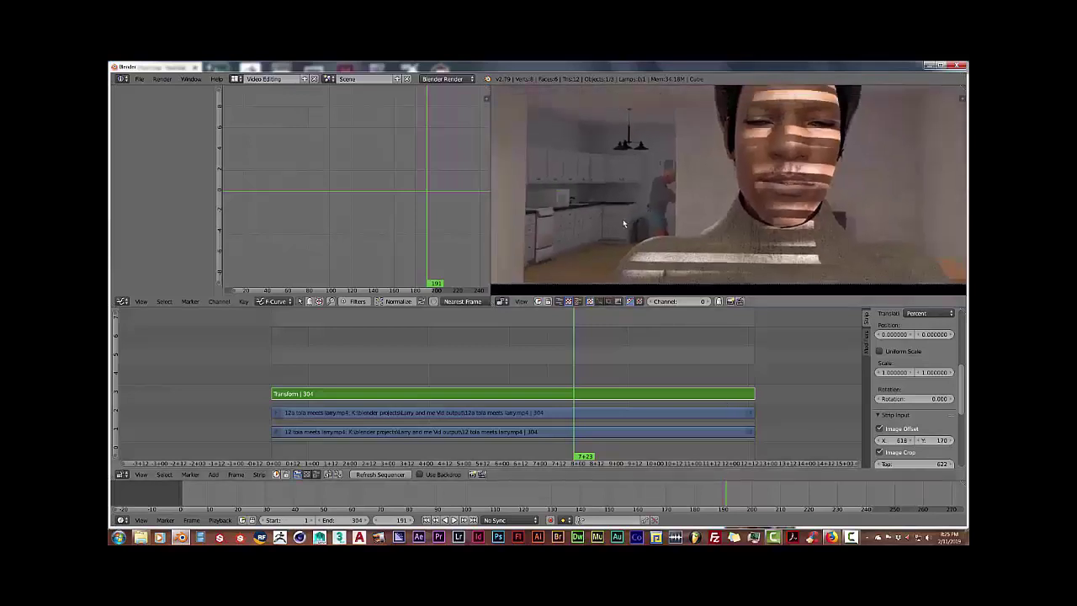
# Play the composite from its first frame to check the inserted patch, and stop playback
pyautogui.click(435, 519)
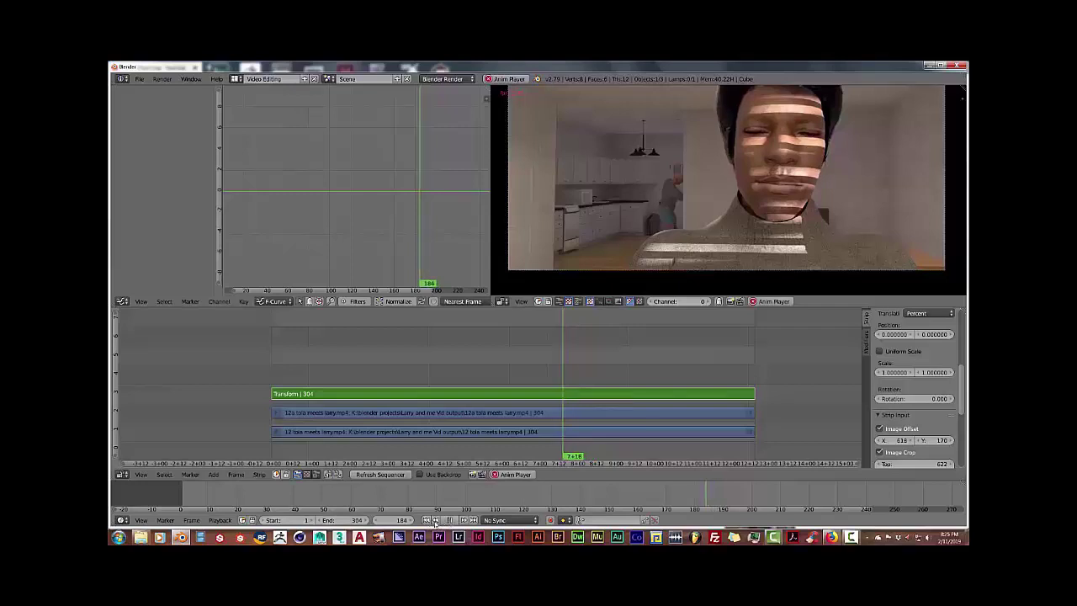
pyautogui.click(448, 520)
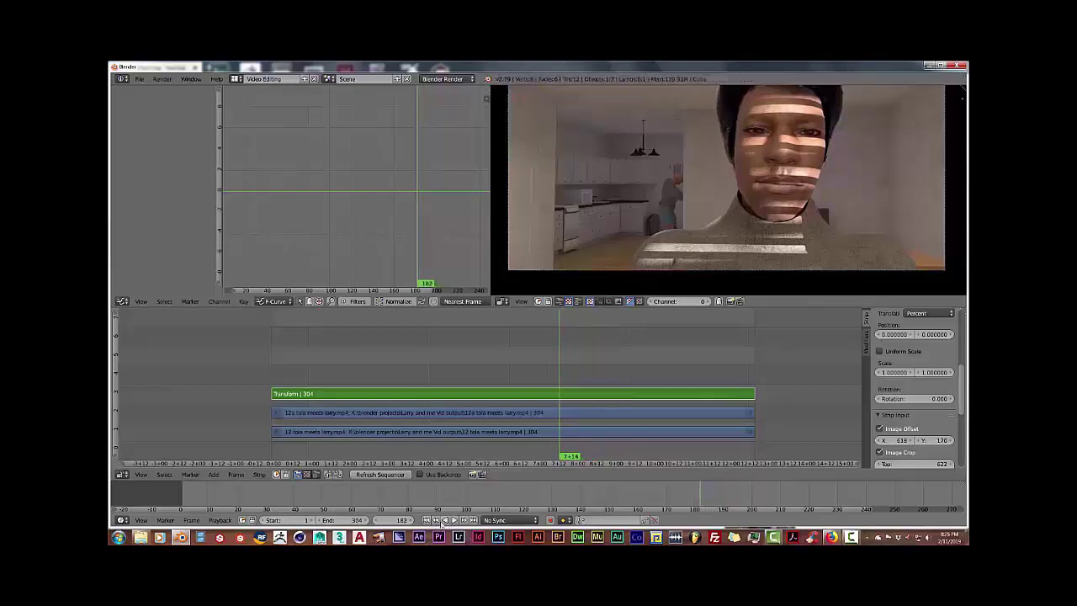
pyautogui.click(426, 519)
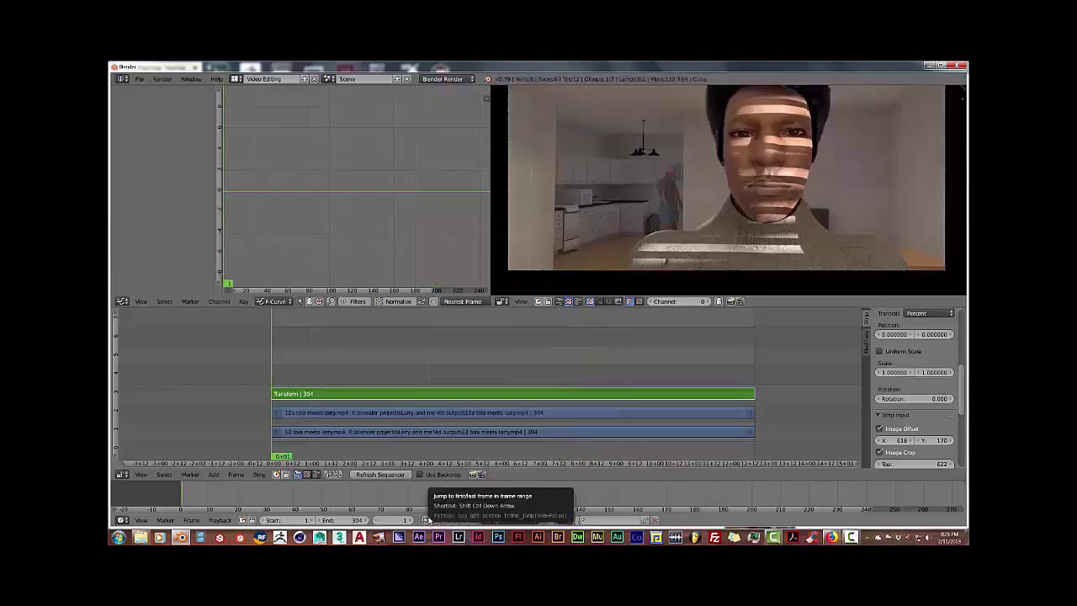
pyautogui.click(454, 520)
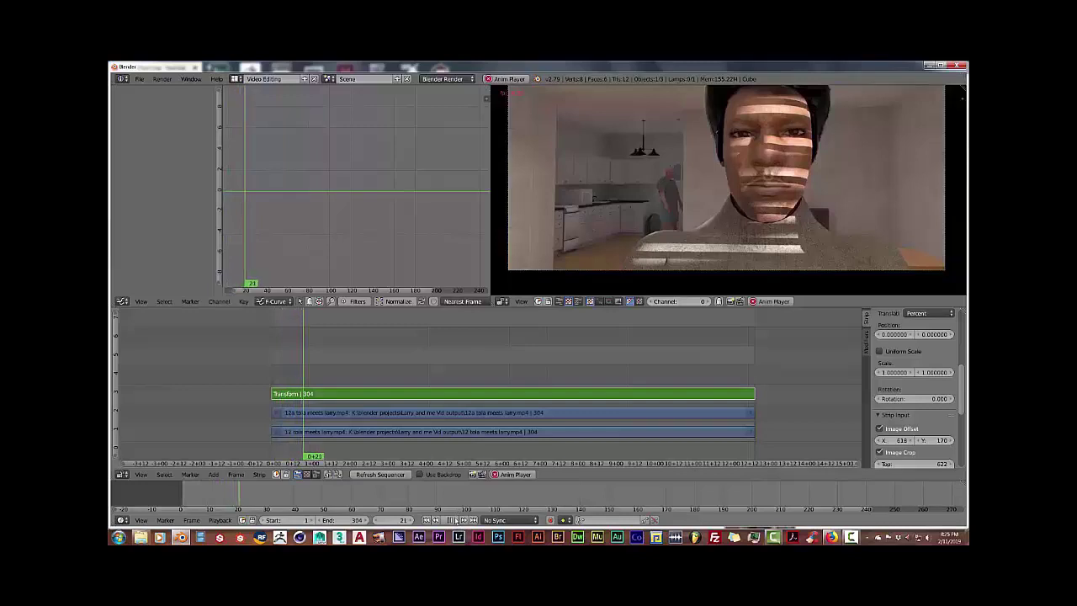
pyautogui.click(454, 520)
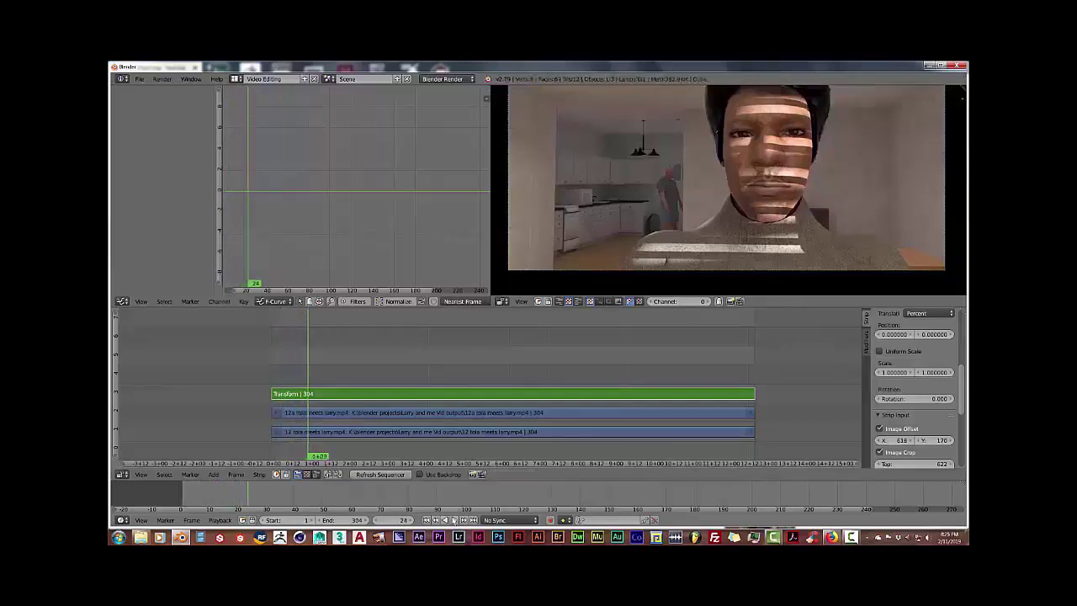